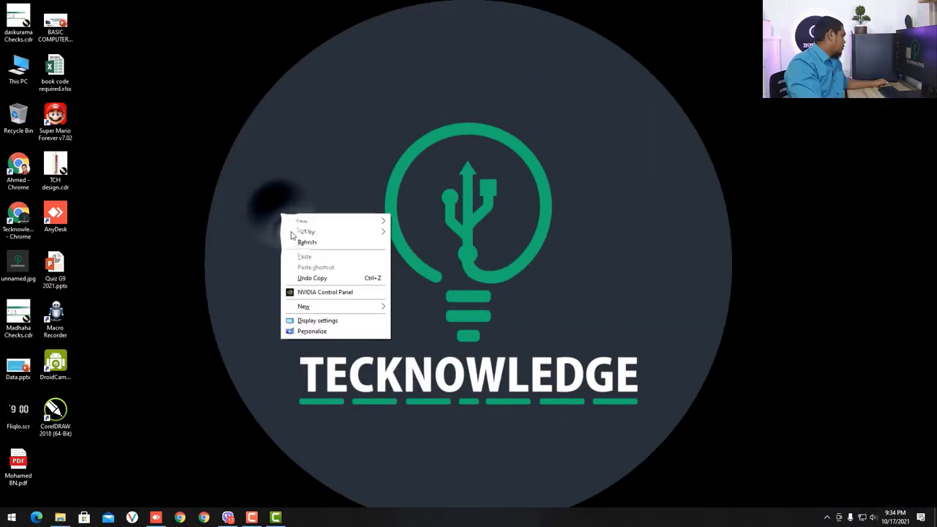
Step: Refresh the desktop, then launch CorelDRAW 2018 and create a 210 × 297 mm A4 document
click(294, 238)
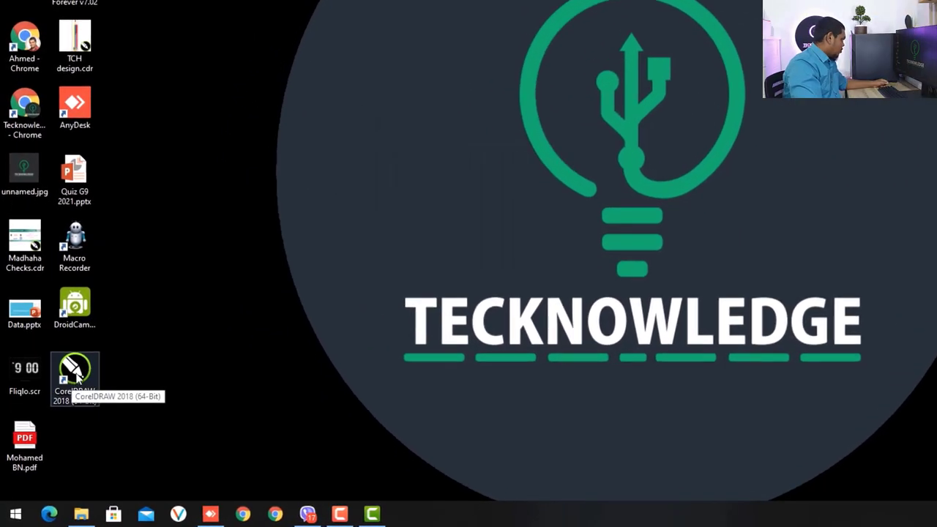
right_click(201, 292)
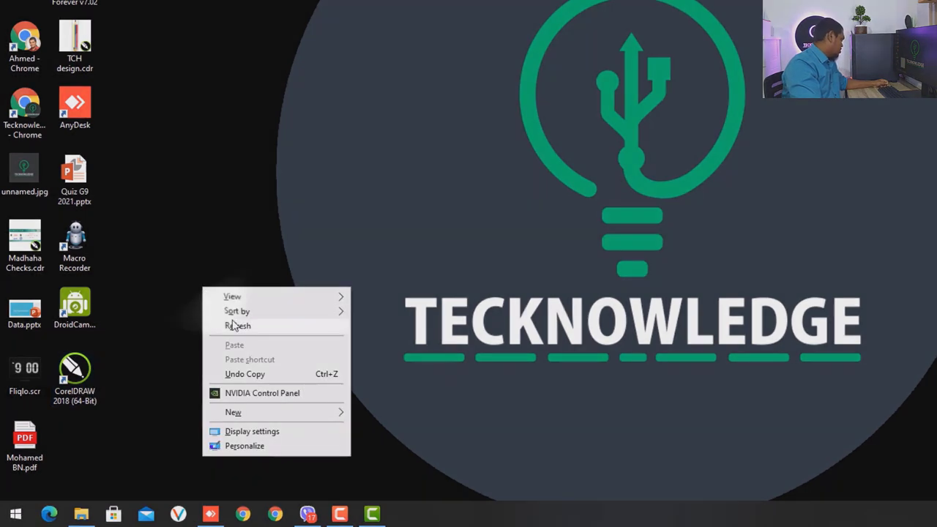
click(236, 324)
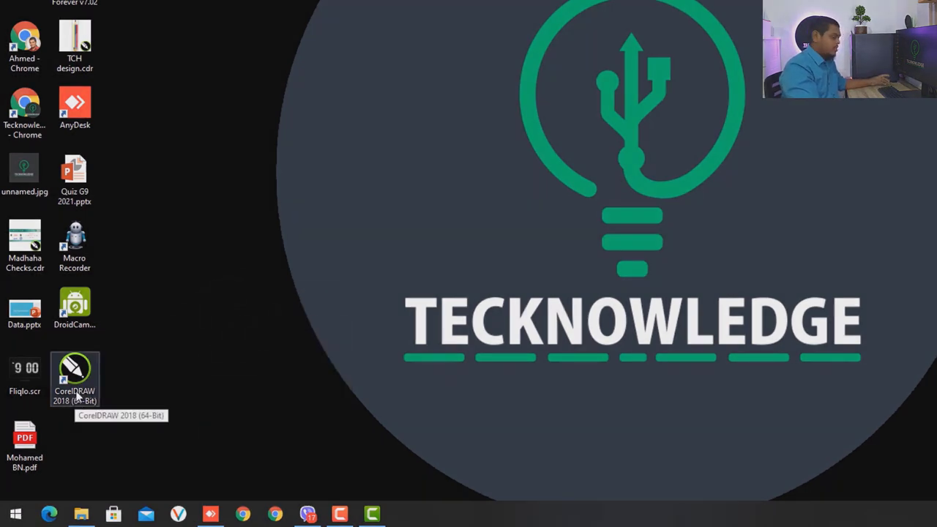
double_click(75, 377)
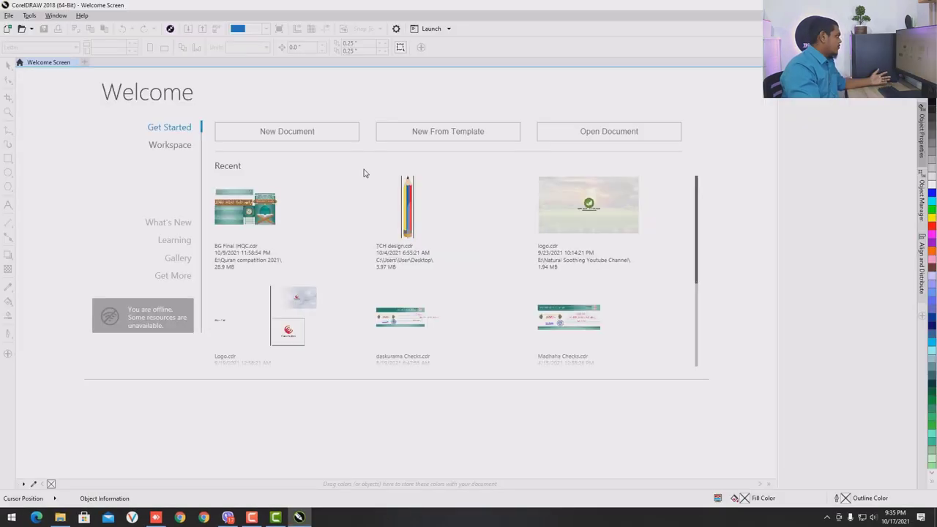
click(276, 134)
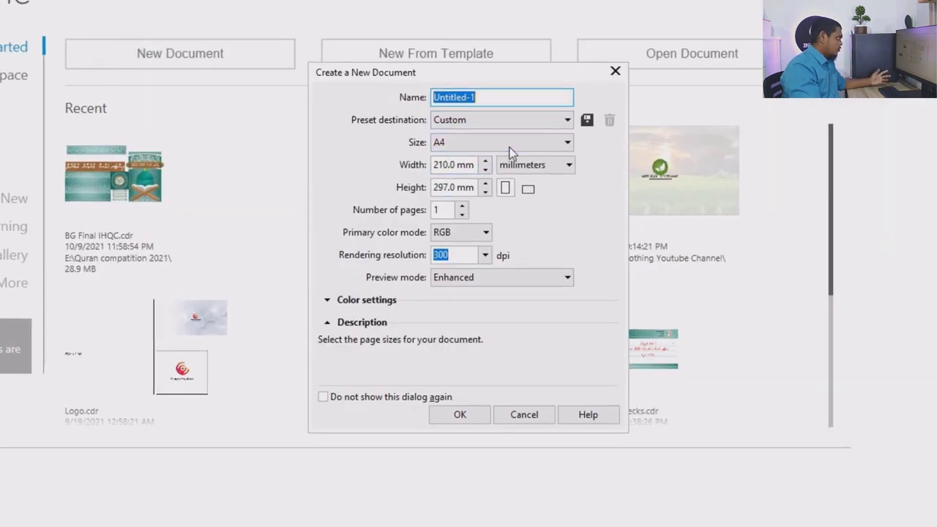
click(487, 415)
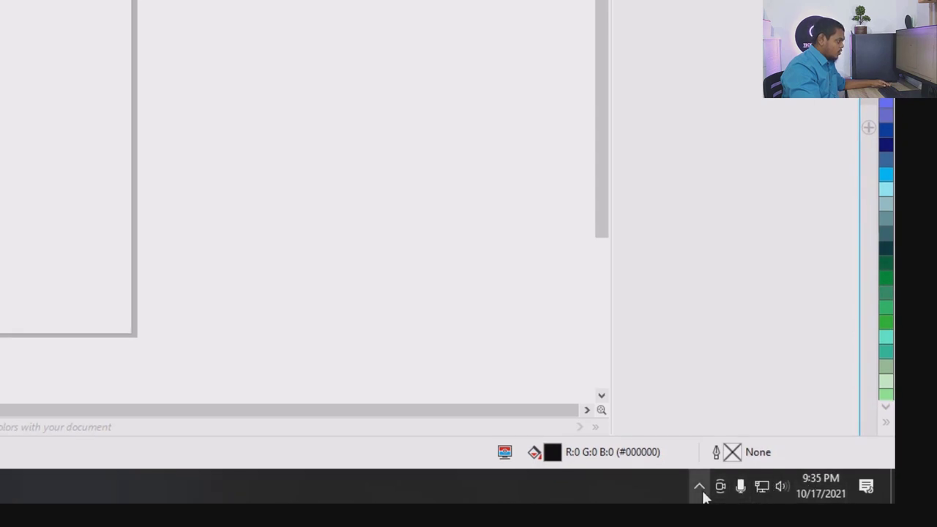
Step: Show the taskbar's hidden background app icons
click(700, 487)
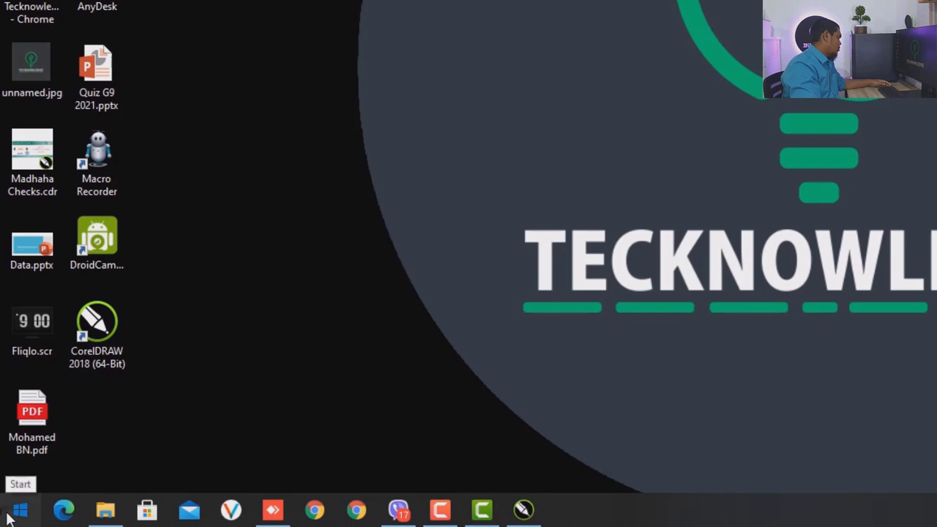
Step: Search 'langu' from Start and open the Windows Language settings page
click(11, 518)
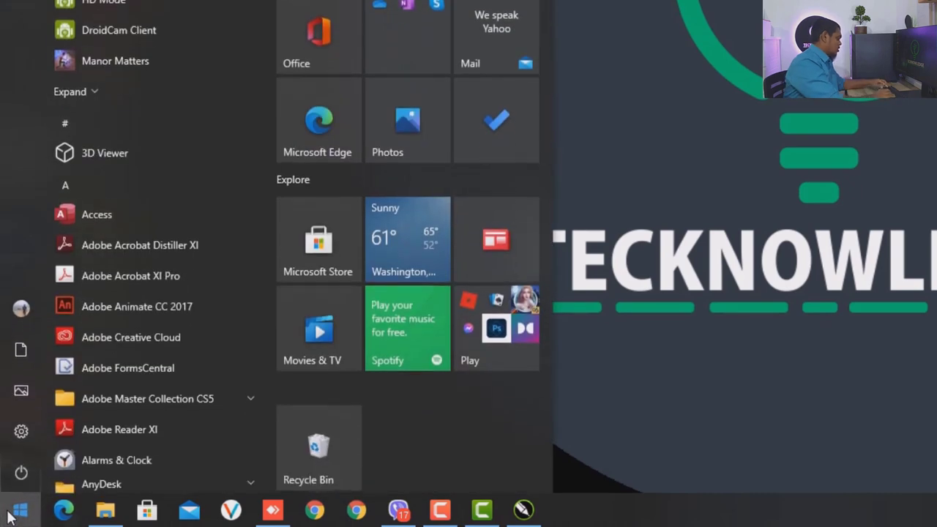
text(lang)
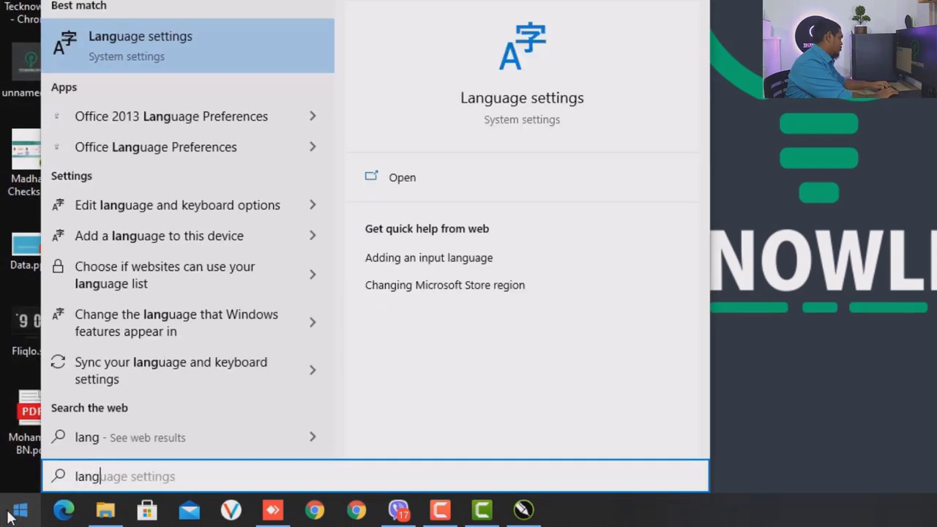
text(u)
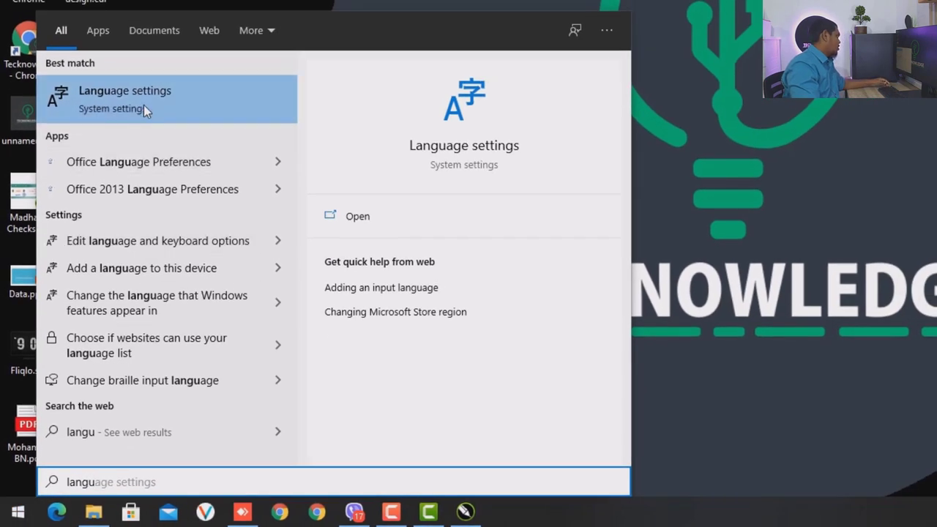
click(144, 105)
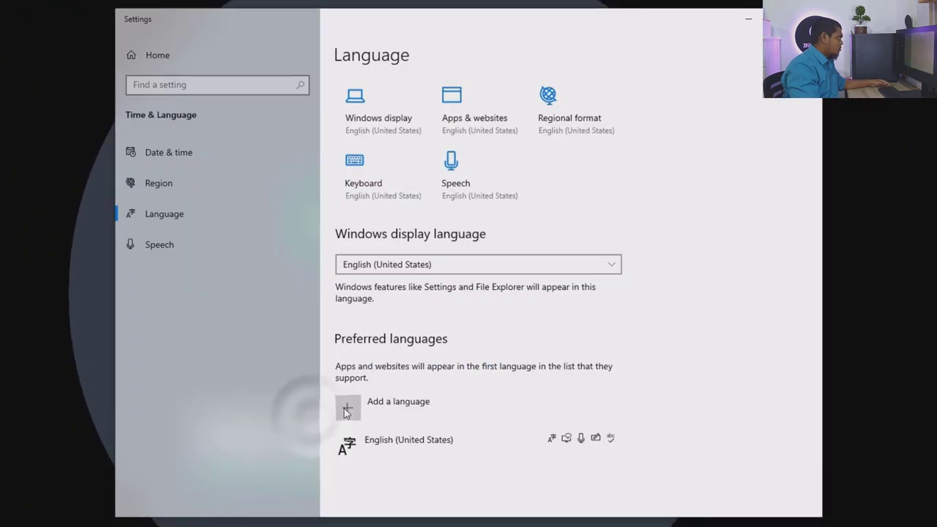
scroll(329, 352, down, 3)
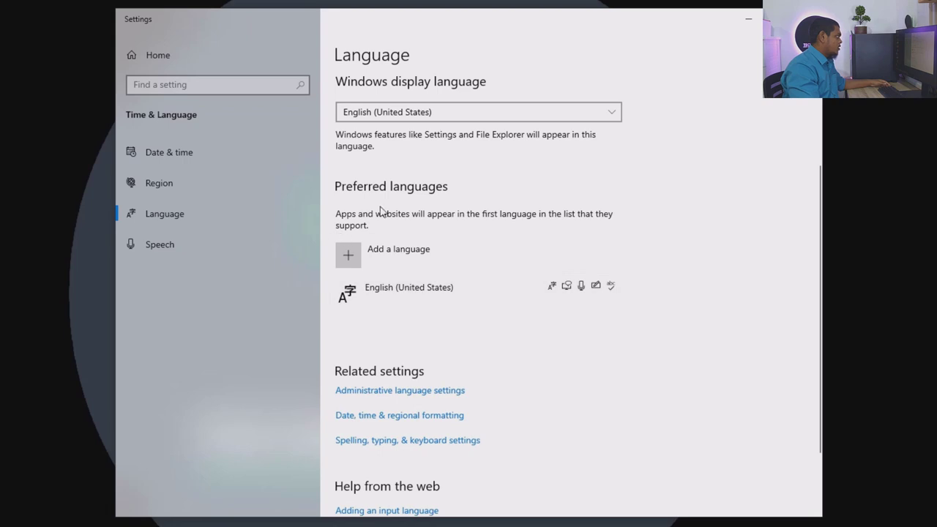
Step: Add Divehi as a preferred language and install it
click(348, 255)
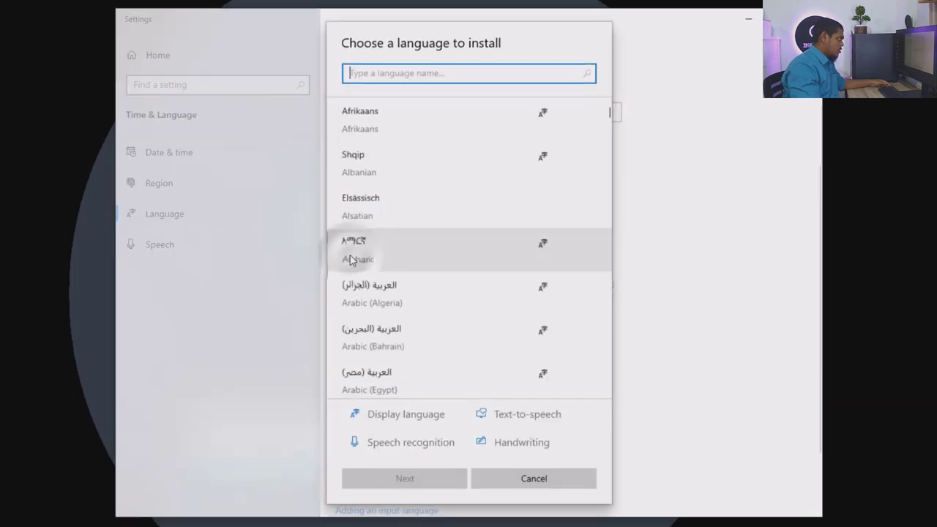
scroll(418, 235, down, 2)
scroll(417, 234, down, 2)
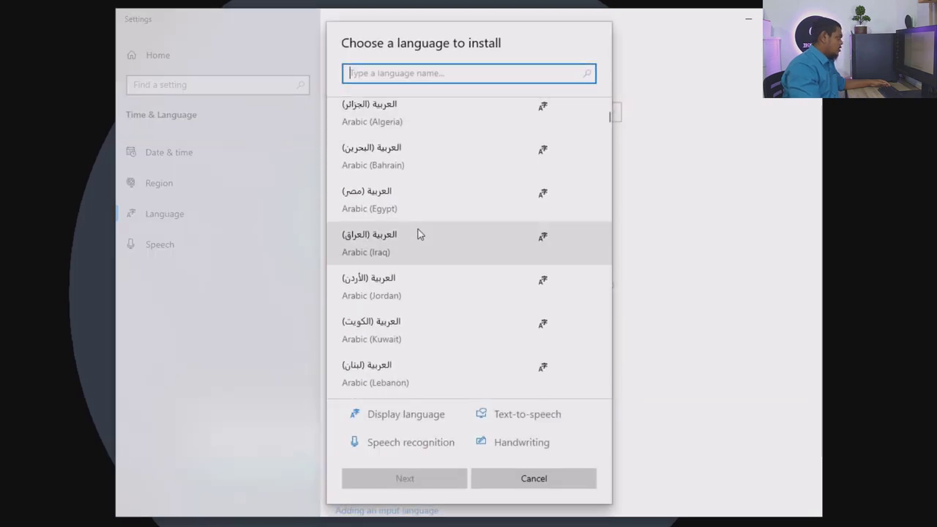
scroll(417, 235, up, 4)
scroll(418, 235, down, 3)
scroll(417, 234, down, 3)
scroll(417, 234, down, 3)
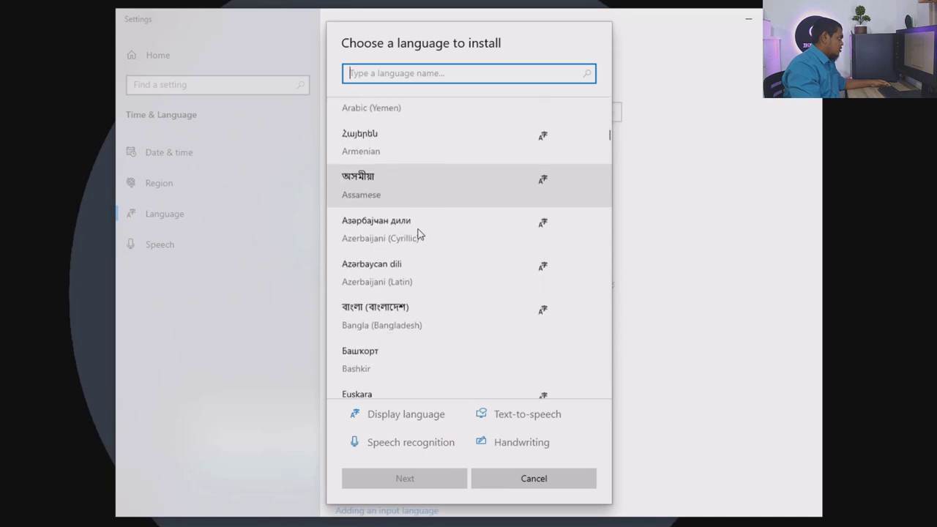
scroll(418, 235, down, 3)
scroll(417, 234, down, 3)
scroll(417, 234, down, 3)
scroll(418, 235, down, 3)
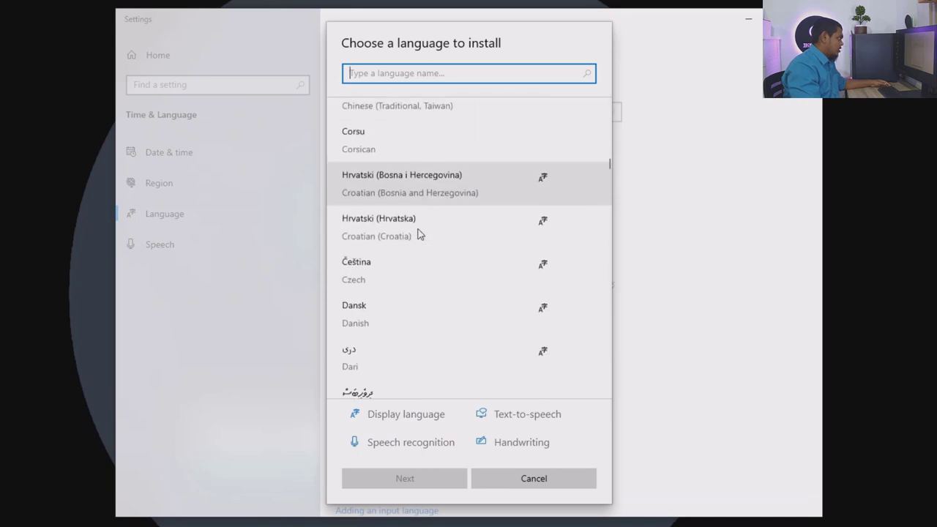
scroll(417, 235, down, 3)
scroll(417, 234, down, 1)
click(389, 214)
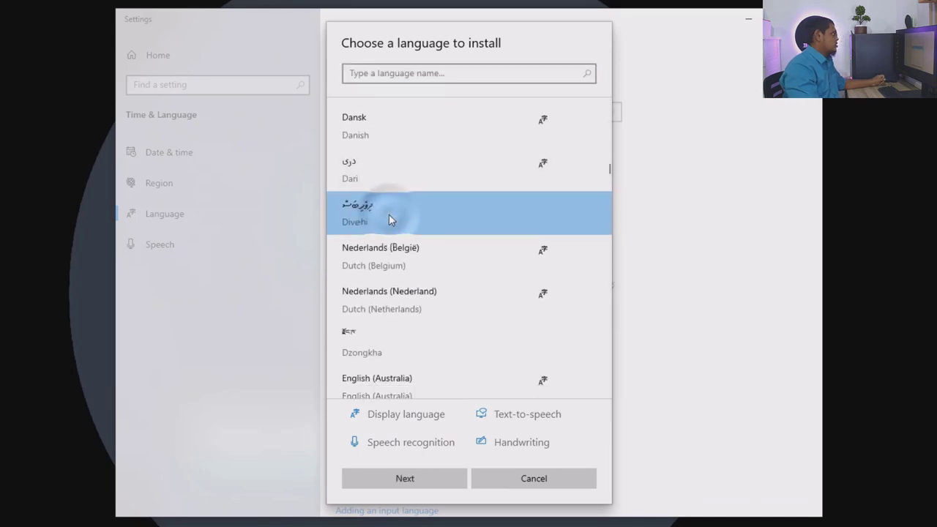
click(421, 481)
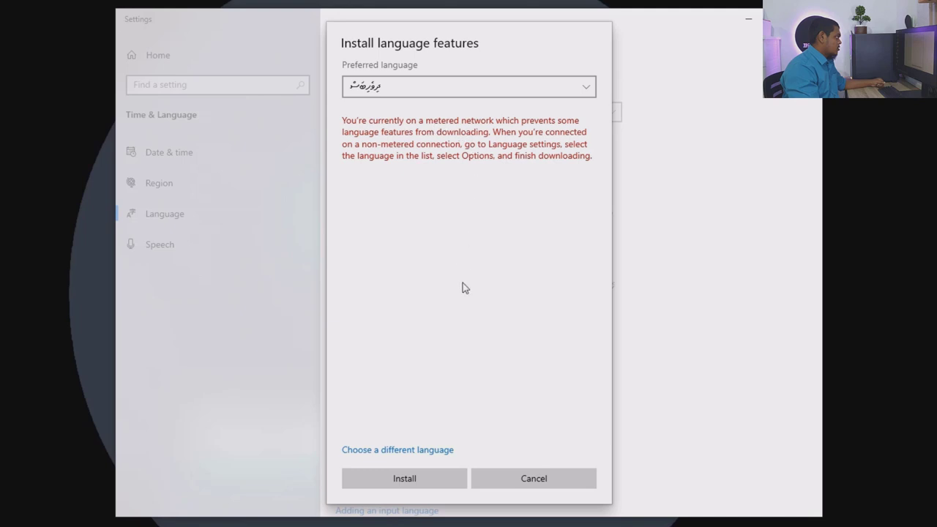
click(434, 480)
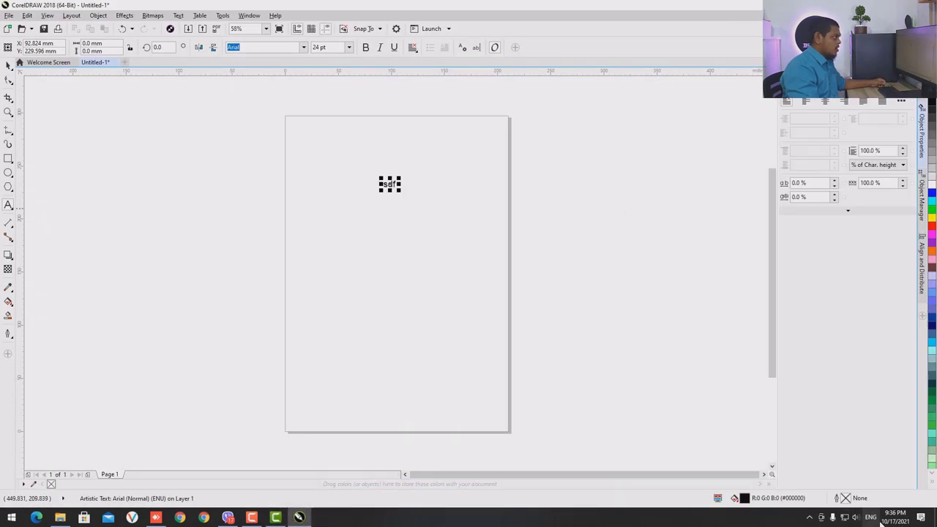
Step: Start a new text object below 'sdf' and set its font to Faruma
click(374, 221)
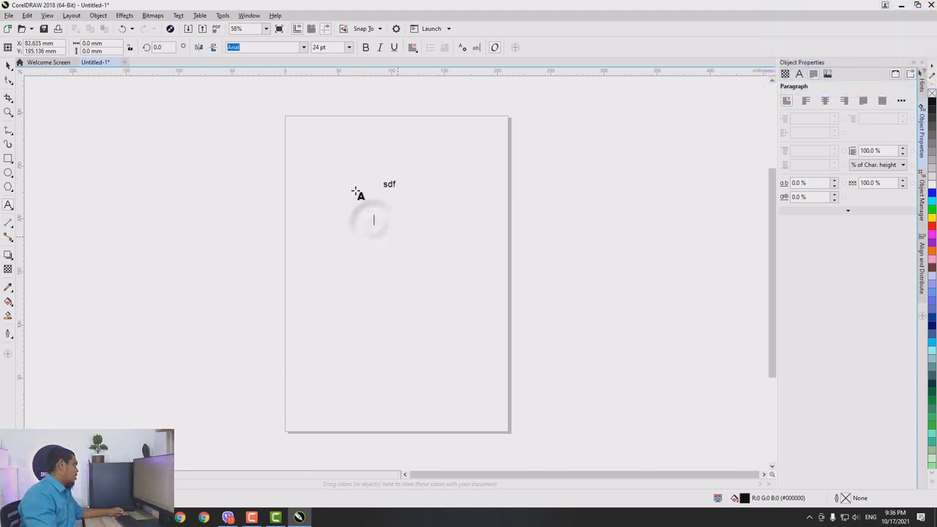
click(304, 48)
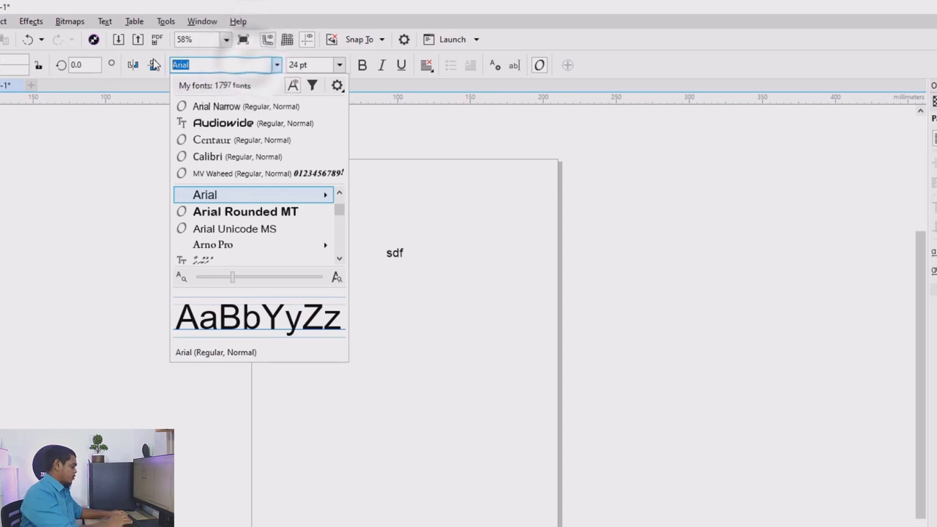
text(faruna)
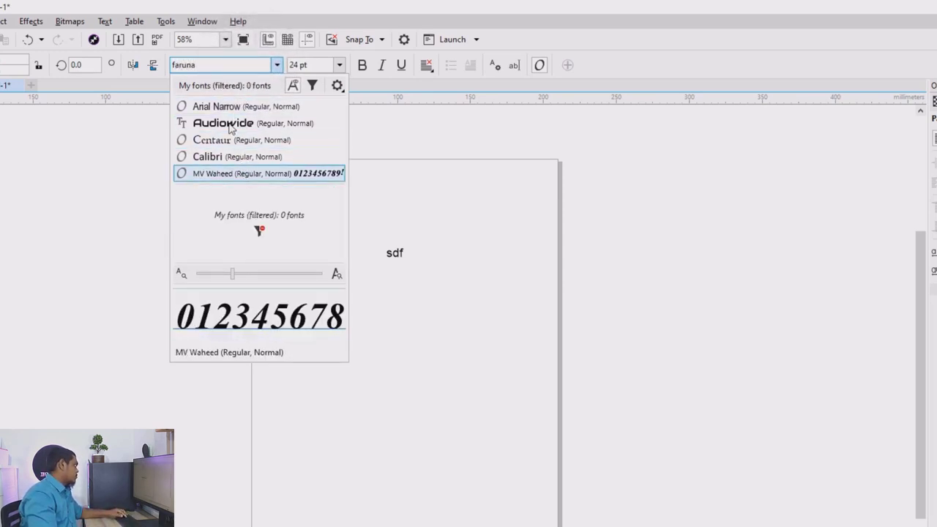
double_click(205, 66)
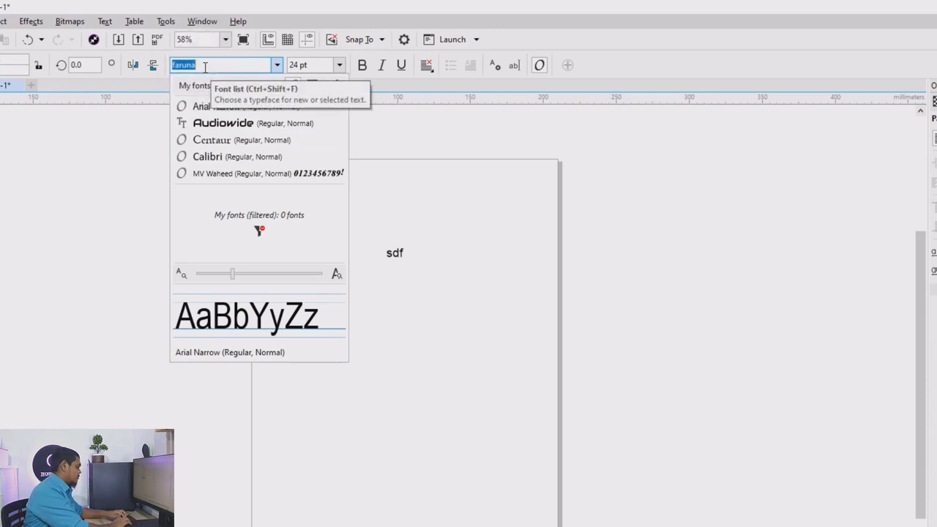
text(ma)
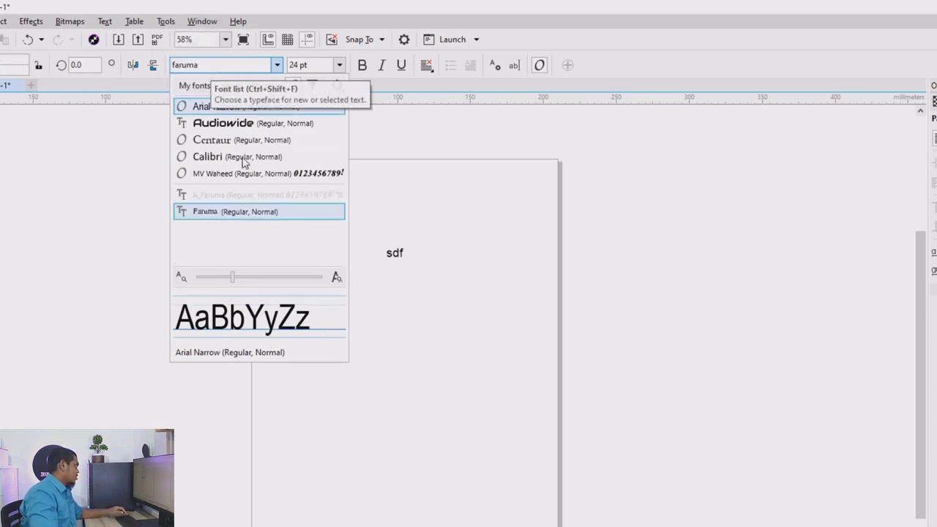
click(245, 212)
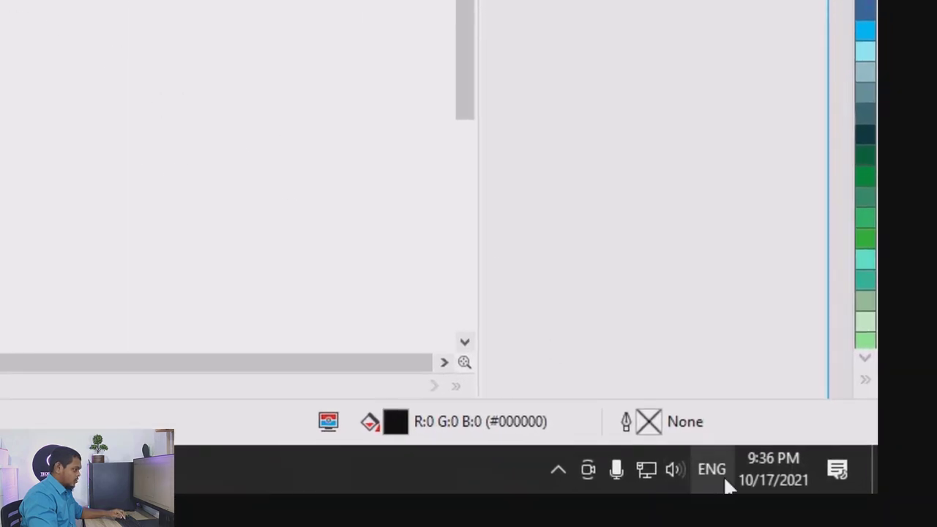
Step: Switch the input language to Divehi and type 'ސދފ' on the page
click(723, 475)
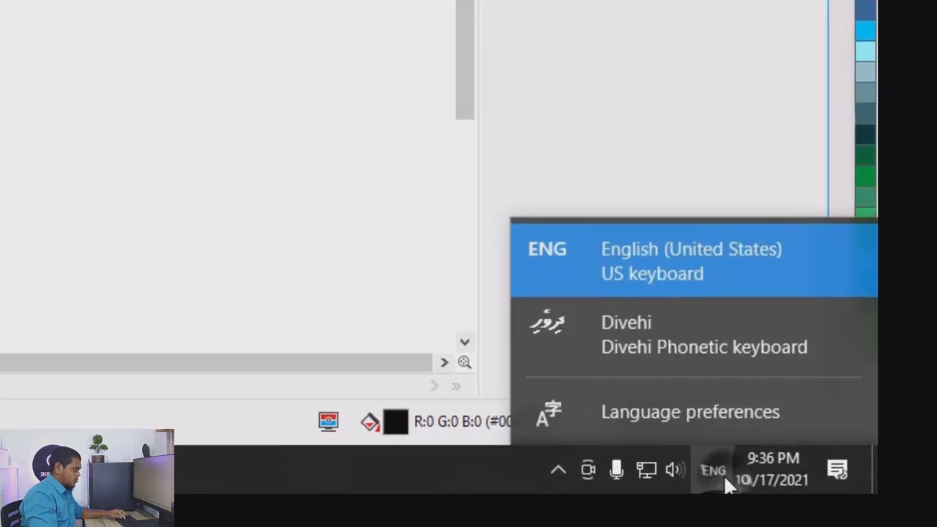
click(659, 363)
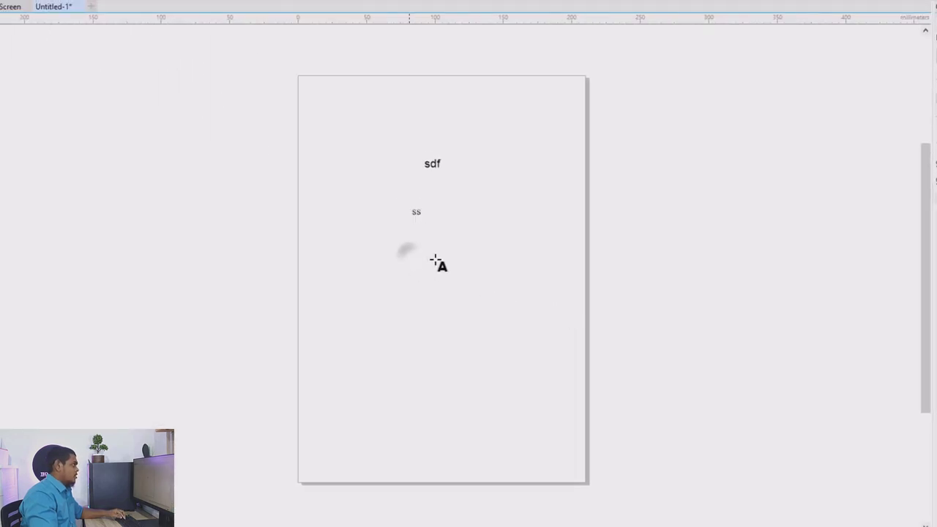
text(ސދފ)
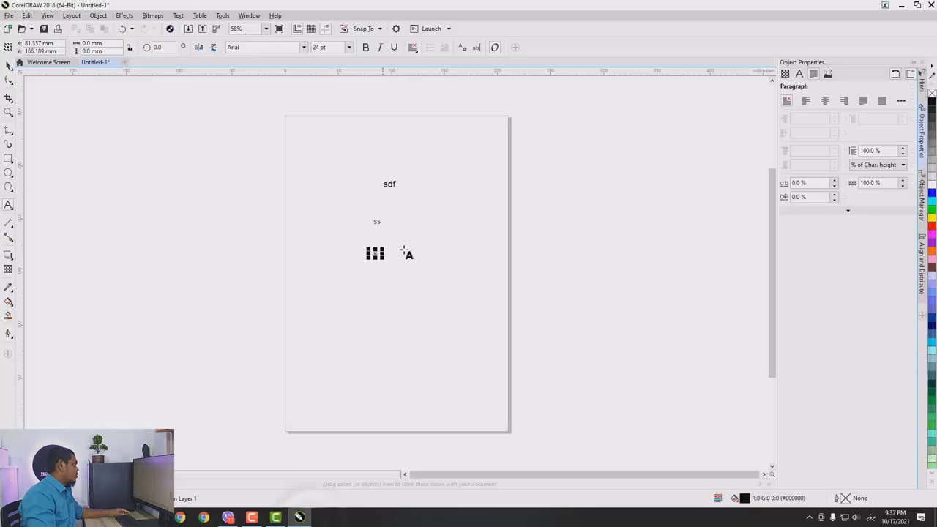
scroll(388, 253, up, 4)
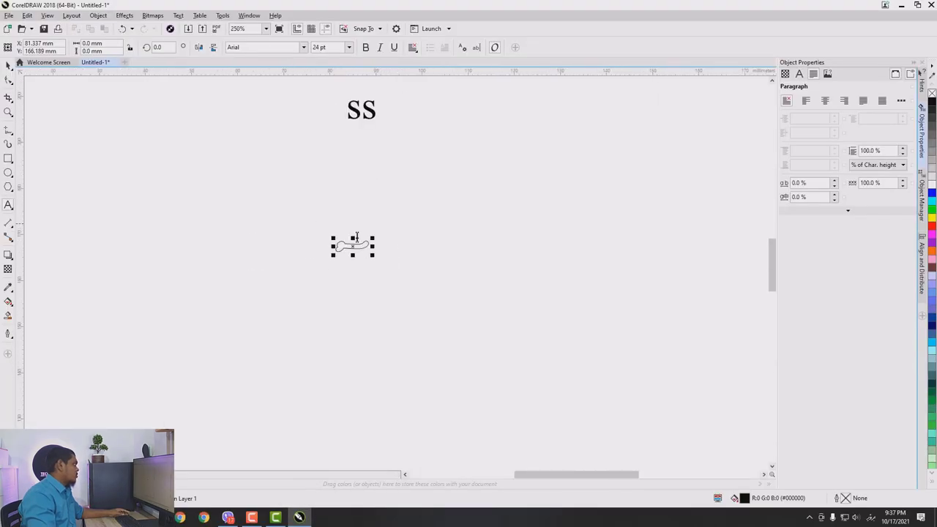
Step: Place a new text line below the hollow Thaana text and type 'ގުރ'
click(442, 193)
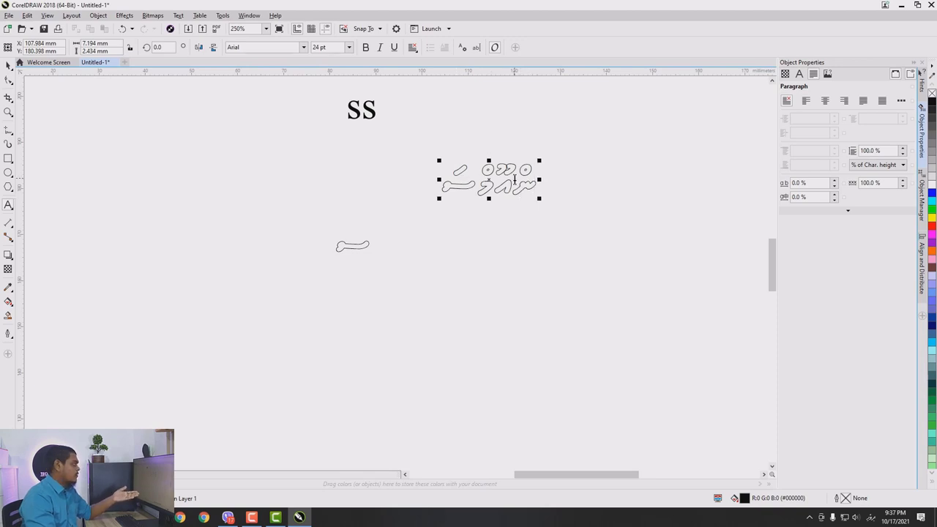
click(488, 194)
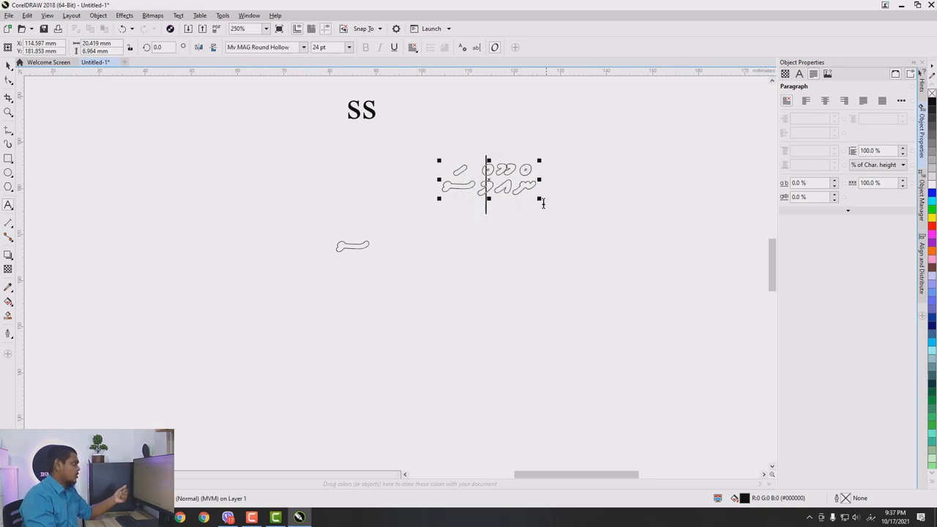
click(490, 248)
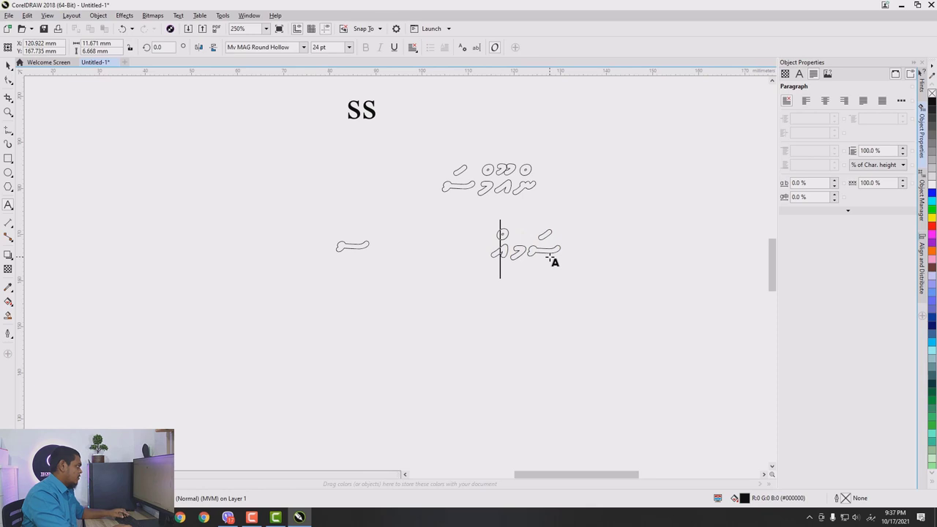
text(ގުރ)
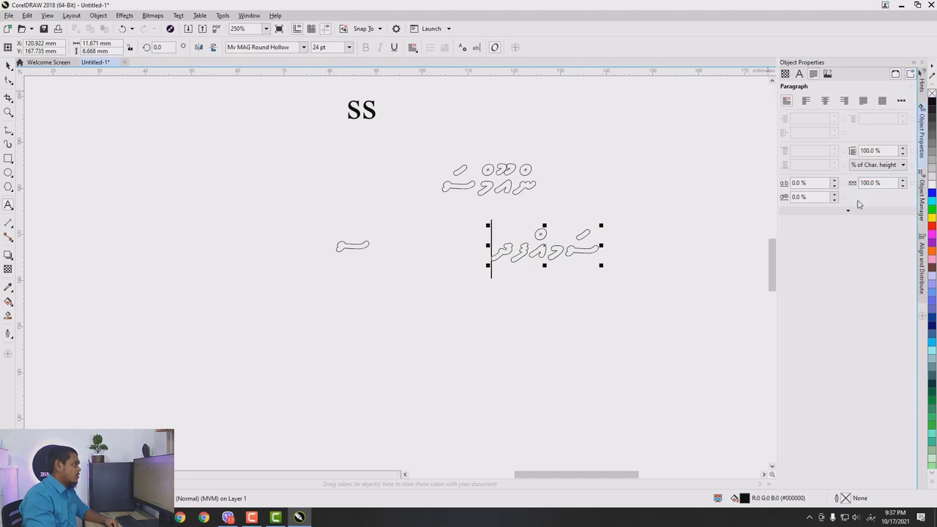
click(223, 16)
mouse_move(199, 15)
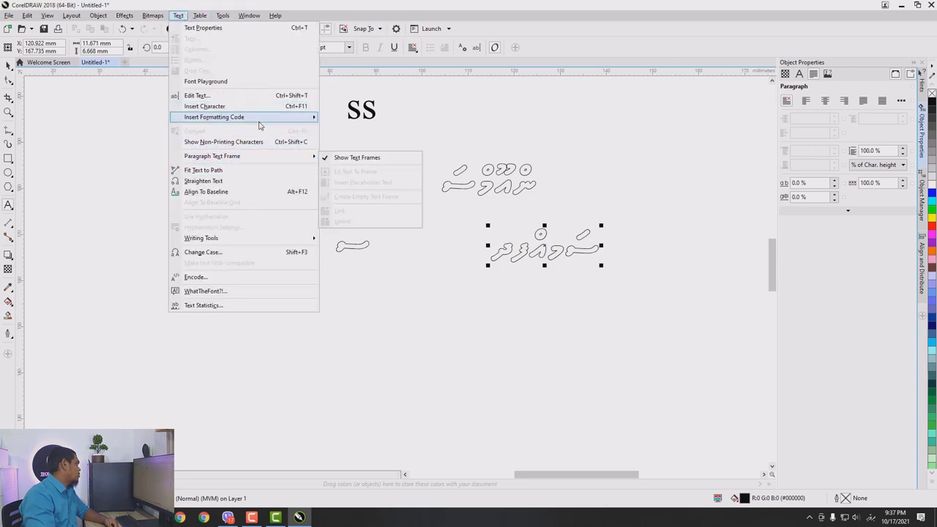
Step: Open the Text Properties docker and dismiss the paragraph spacing settings unchanged
click(196, 28)
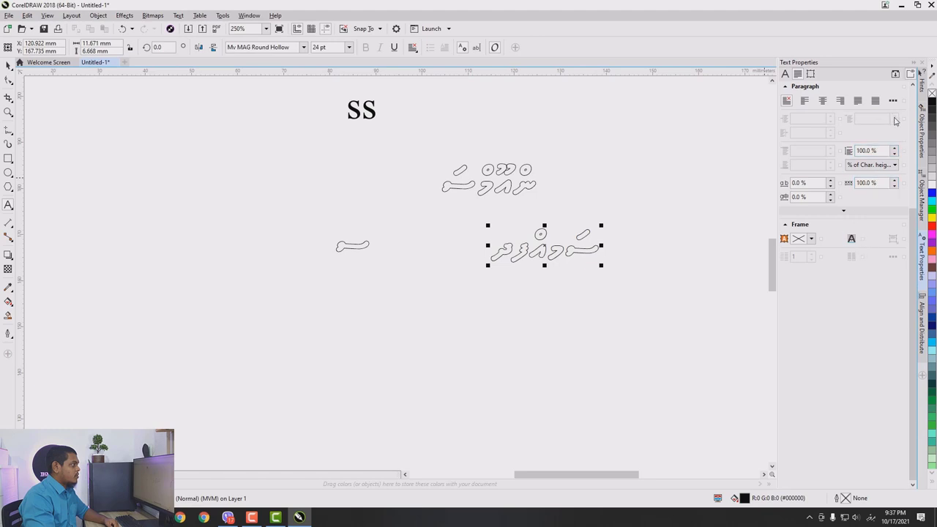
click(895, 103)
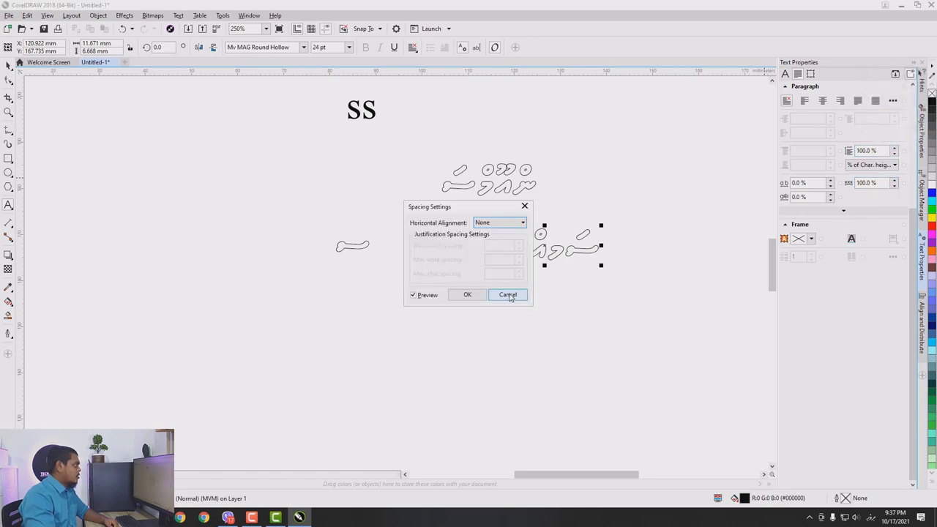
click(509, 295)
click(488, 257)
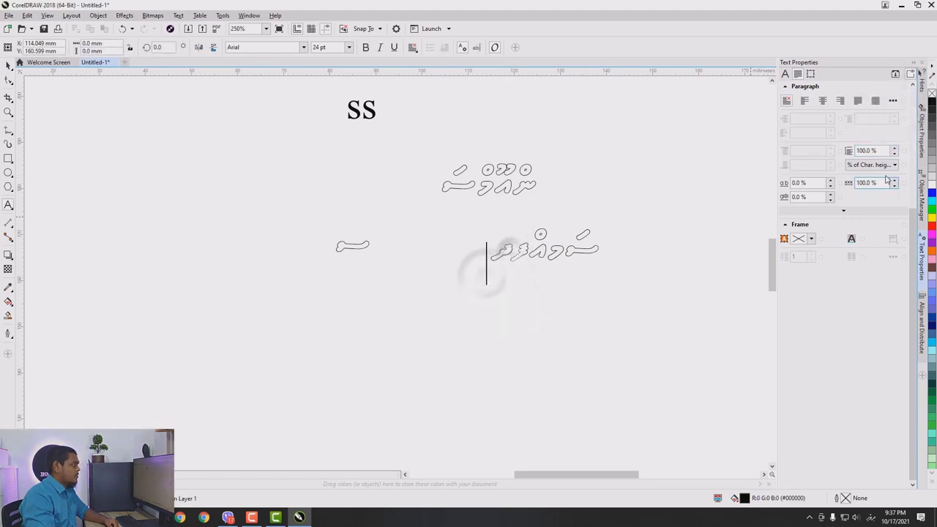
Step: Set a new text insertion point on empty canvas and expand the Character settings
click(623, 300)
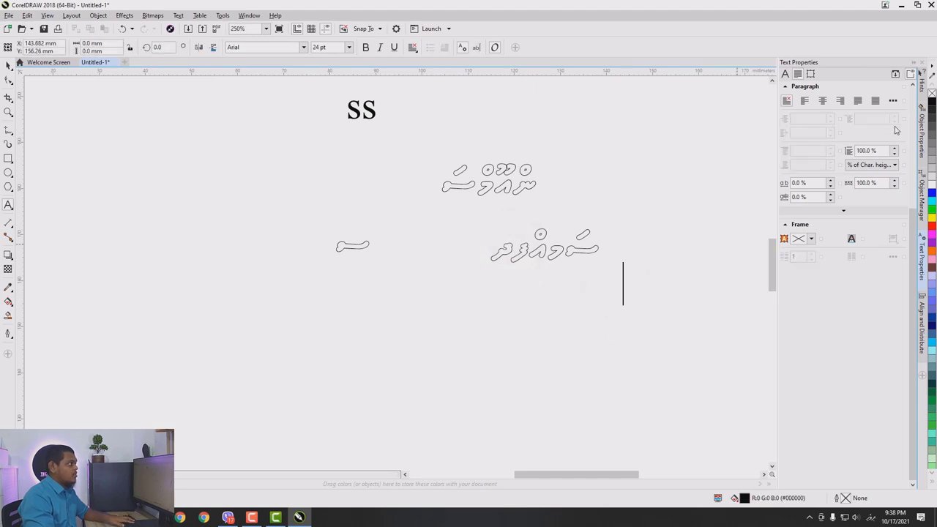
click(787, 76)
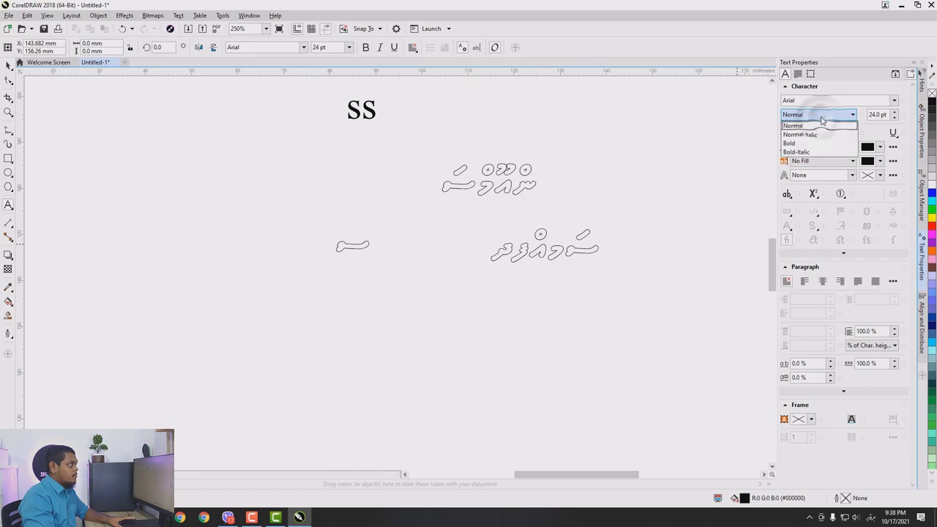
click(797, 74)
click(797, 74)
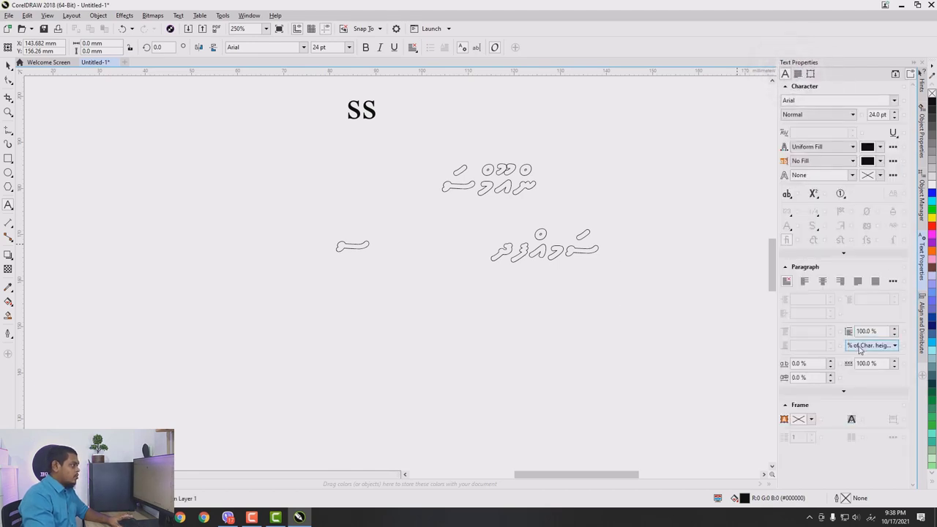
scroll(489, 269, down, 2)
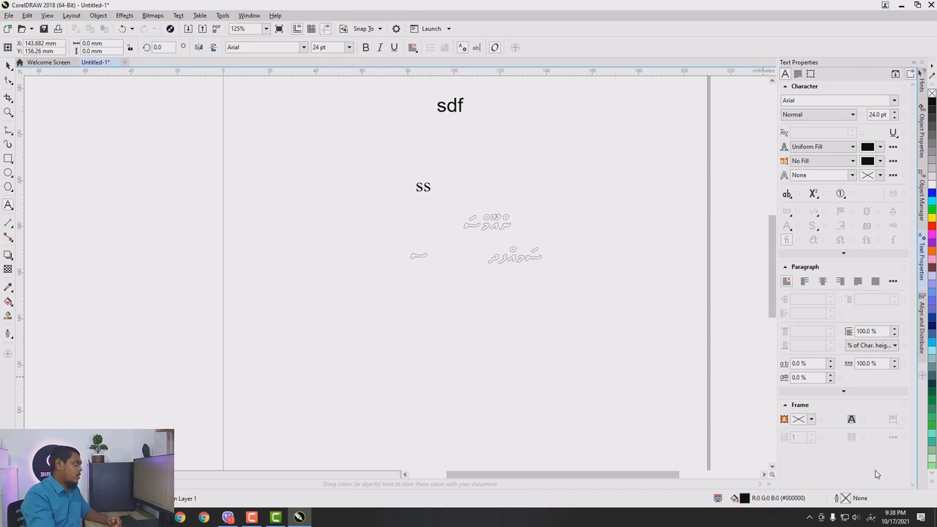
Step: Open Windows Language preferences from the taskbar input-language indicator
click(870, 519)
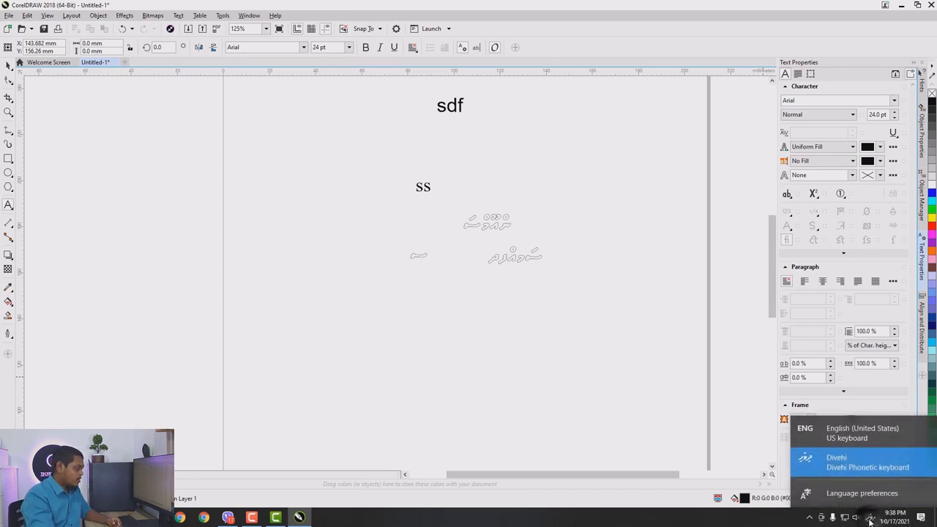
click(874, 517)
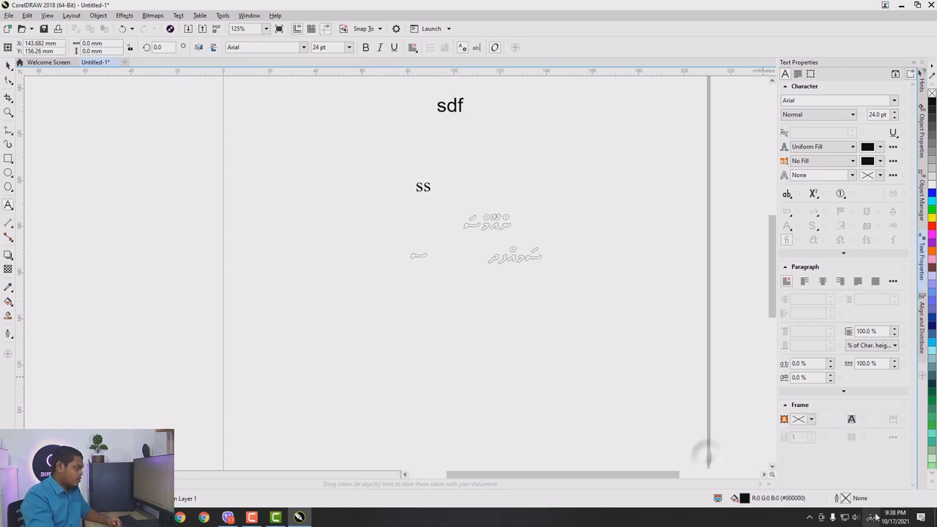
click(872, 517)
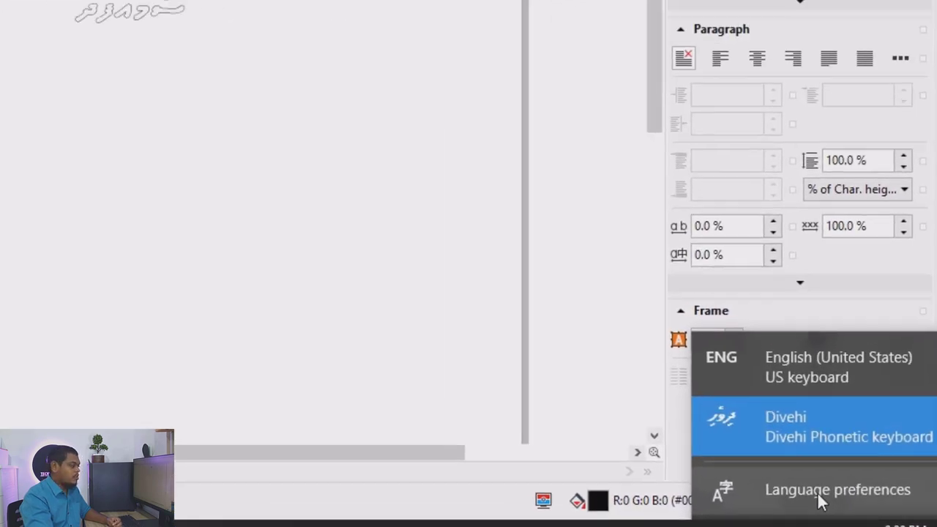
click(776, 450)
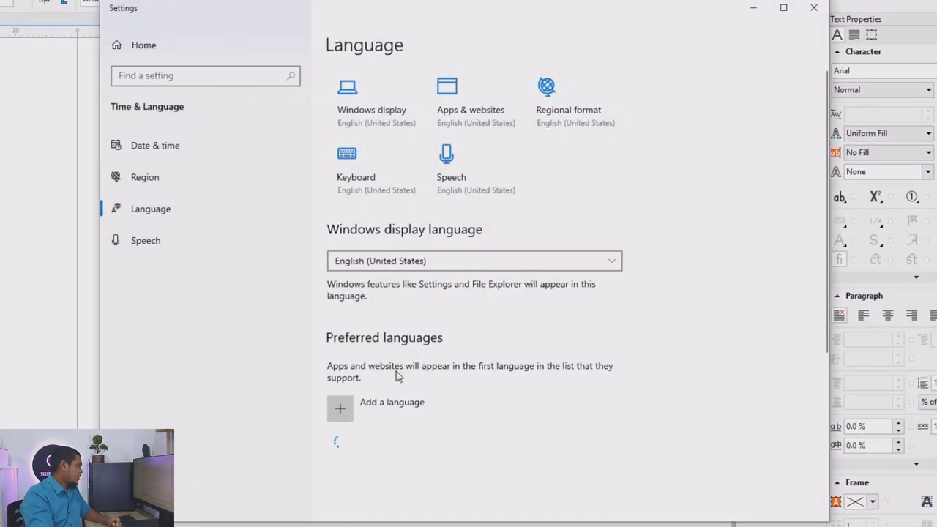
scroll(388, 374, down, 2)
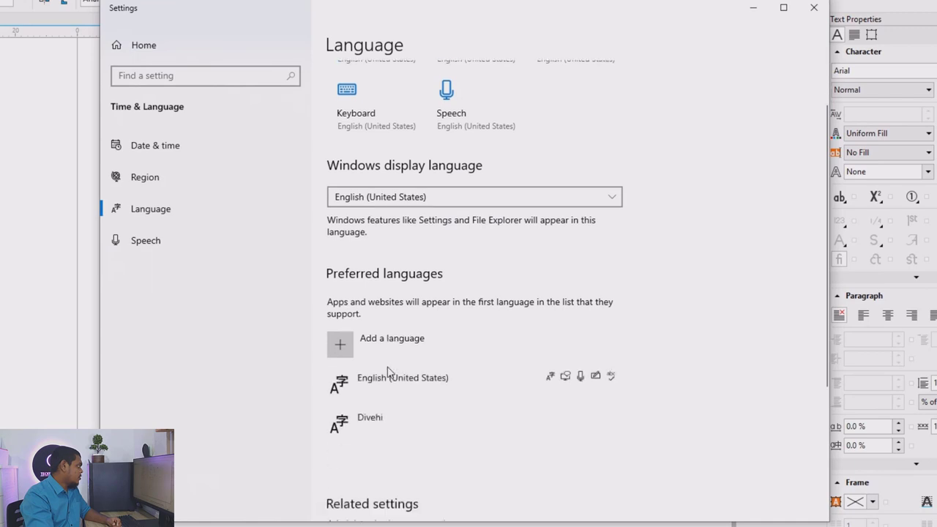
Step: Add Arabic (Saudi Arabia) as a preferred language and start its installation
click(340, 334)
scroll(418, 305, down, 1)
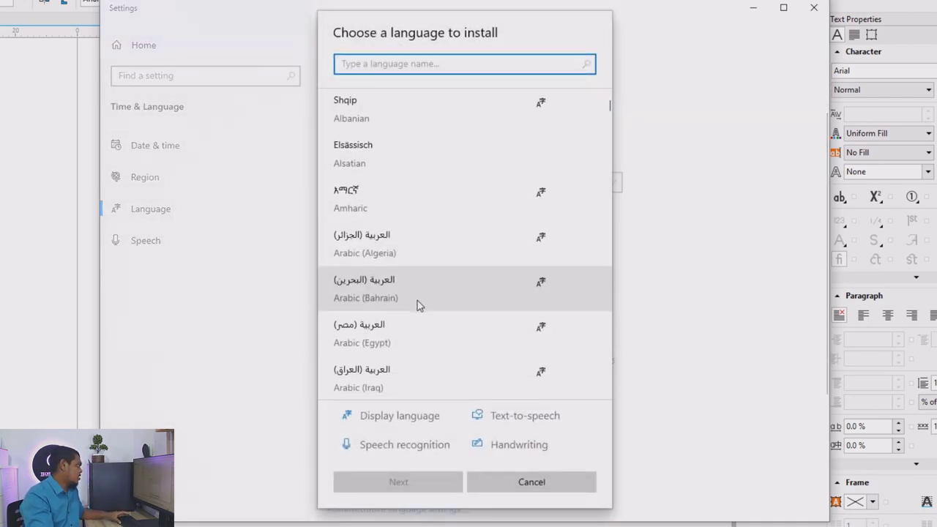
scroll(418, 306, down, 2)
scroll(418, 306, down, 2)
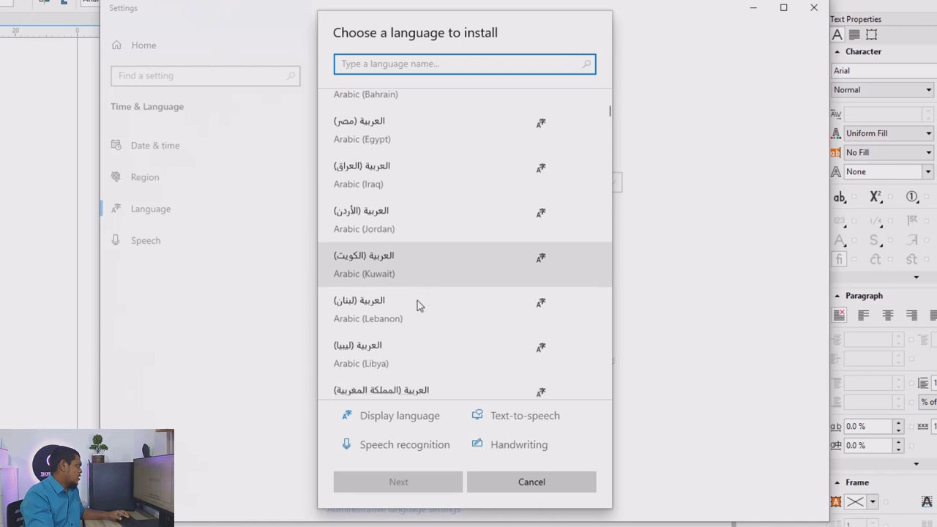
scroll(419, 305, down, 2)
scroll(418, 305, down, 1)
scroll(418, 306, down, 2)
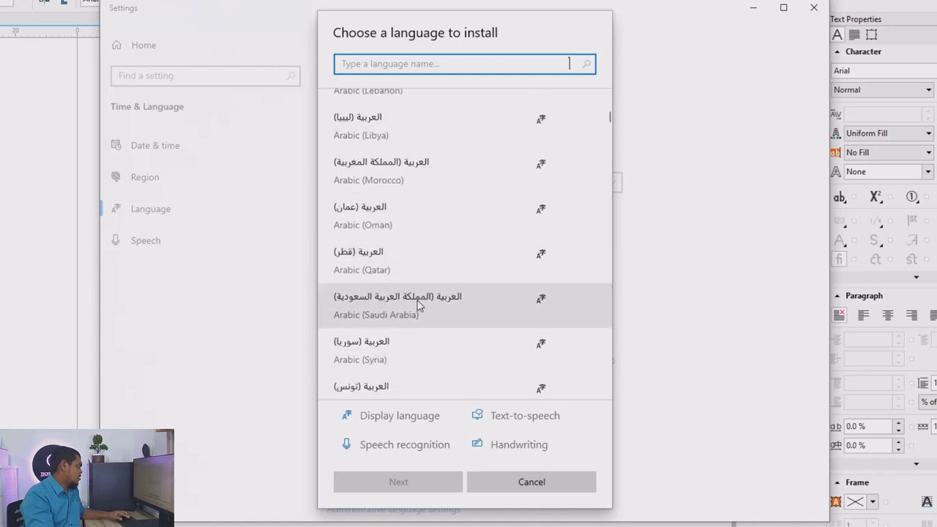
scroll(418, 305, down, 1)
click(408, 276)
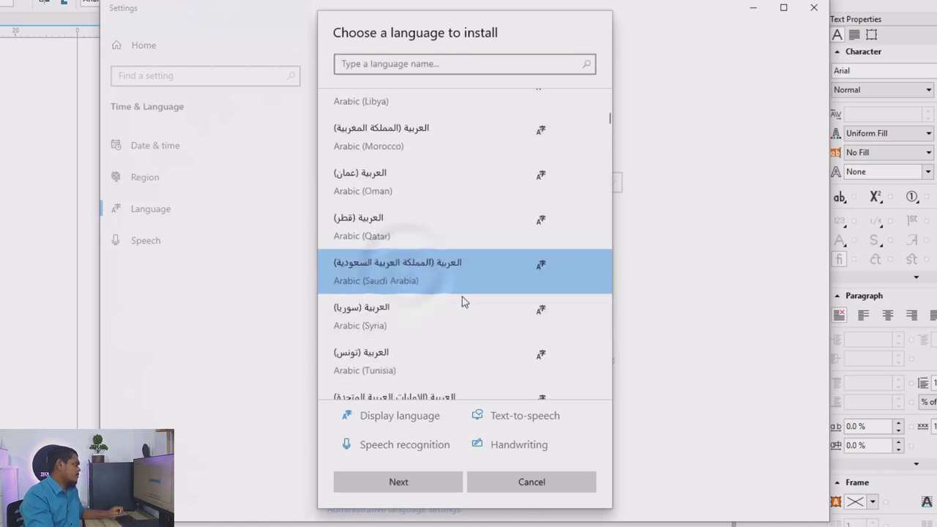
click(399, 484)
click(423, 484)
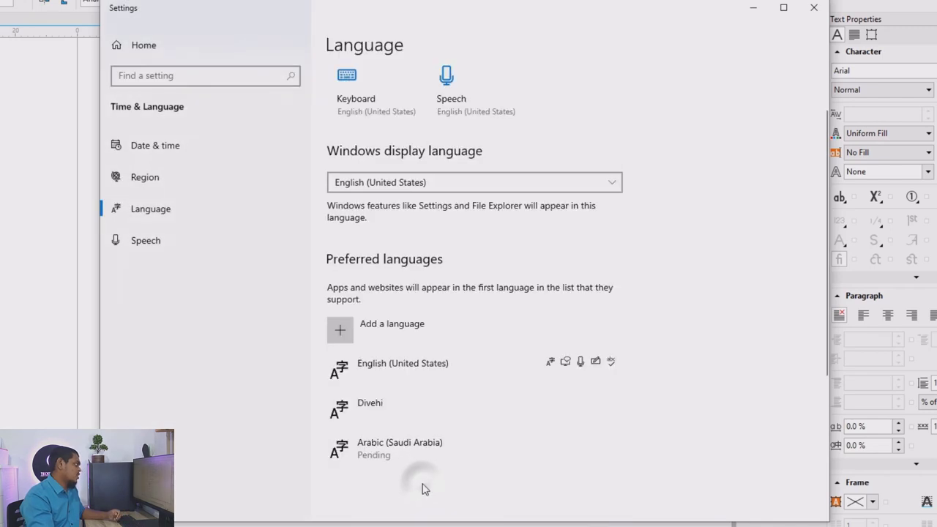
scroll(418, 471, down, 2)
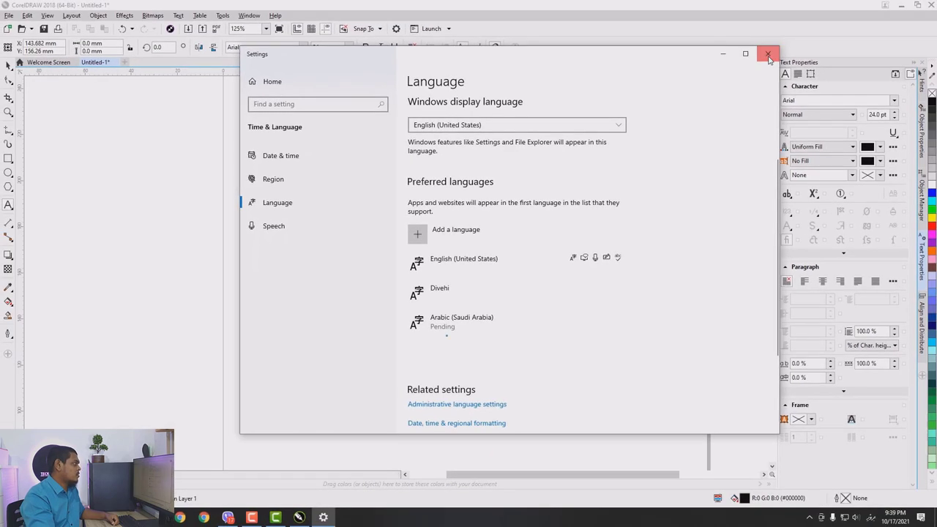
Step: Close Settings, switch the keyboard to Divehi, and create a new A4 CorelDRAW document
click(769, 57)
key(super+space)
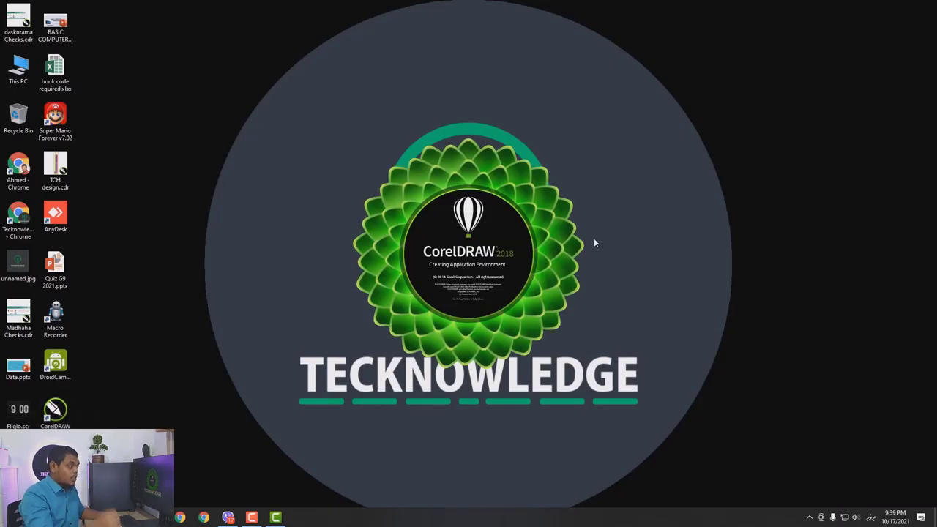
click(869, 519)
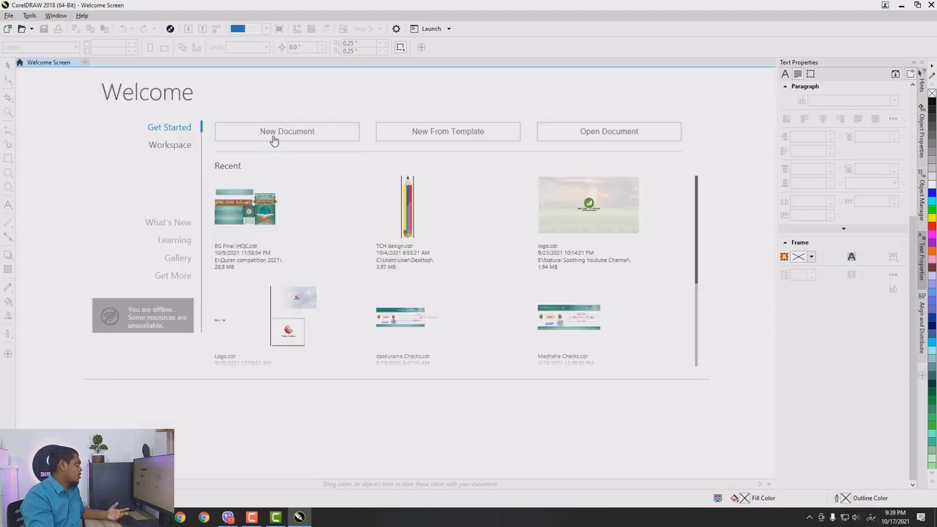
click(274, 138)
click(465, 359)
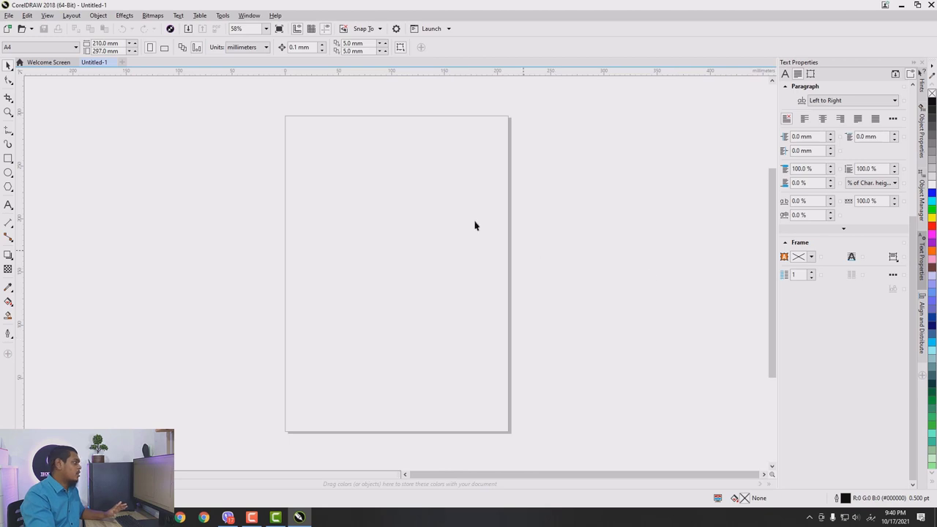
Step: Place a text point, set Faruma with Right to Left direction, and type two Dhivehi words
click(8, 206)
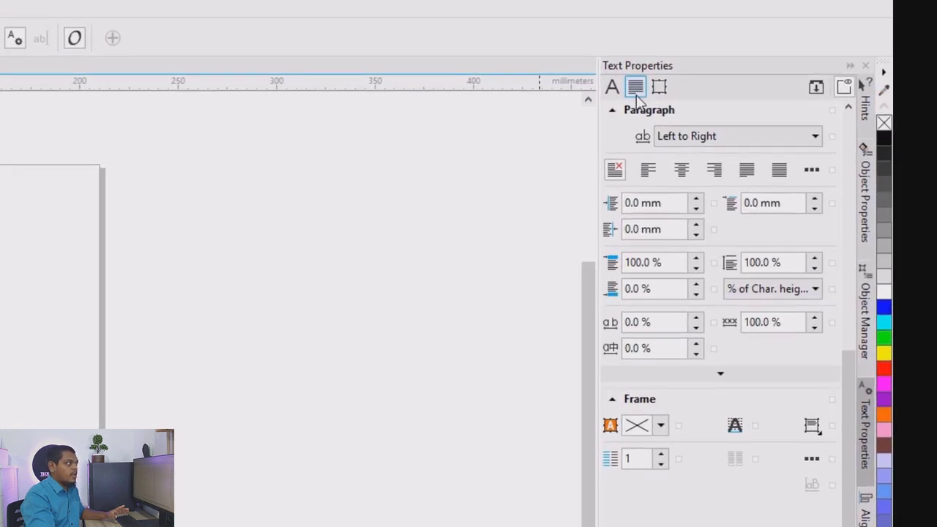
click(684, 143)
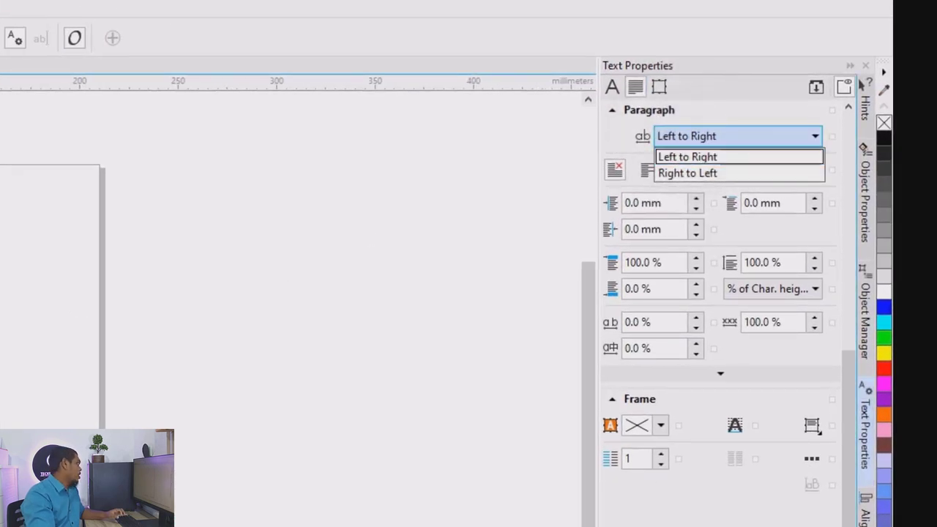
click(394, 202)
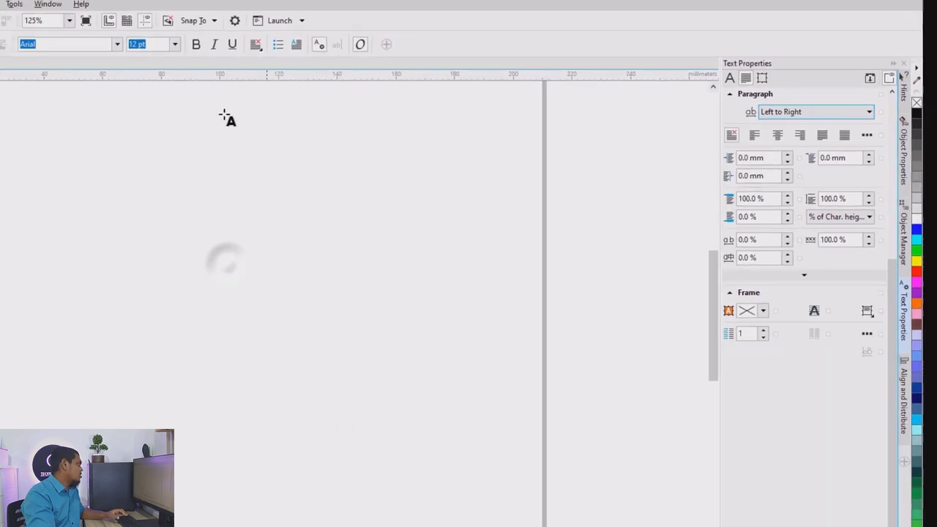
click(360, 198)
click(304, 46)
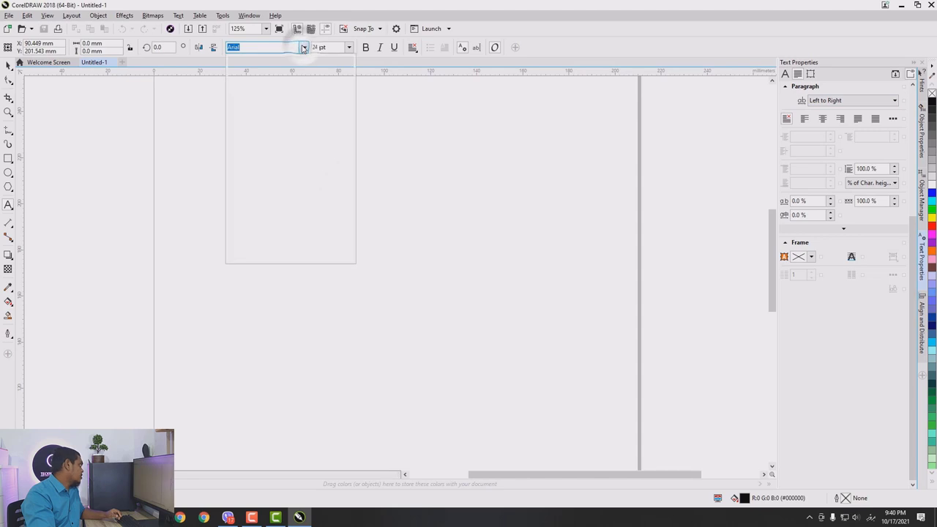
click(275, 77)
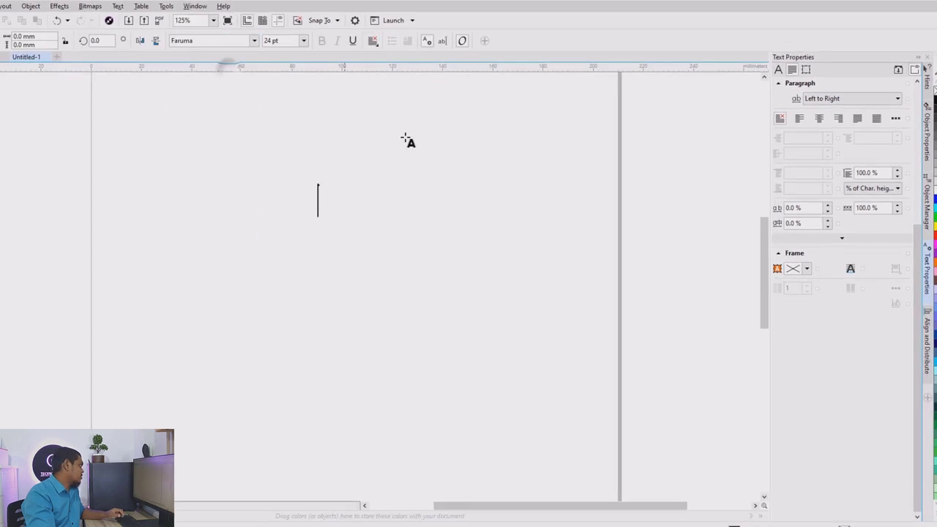
click(828, 99)
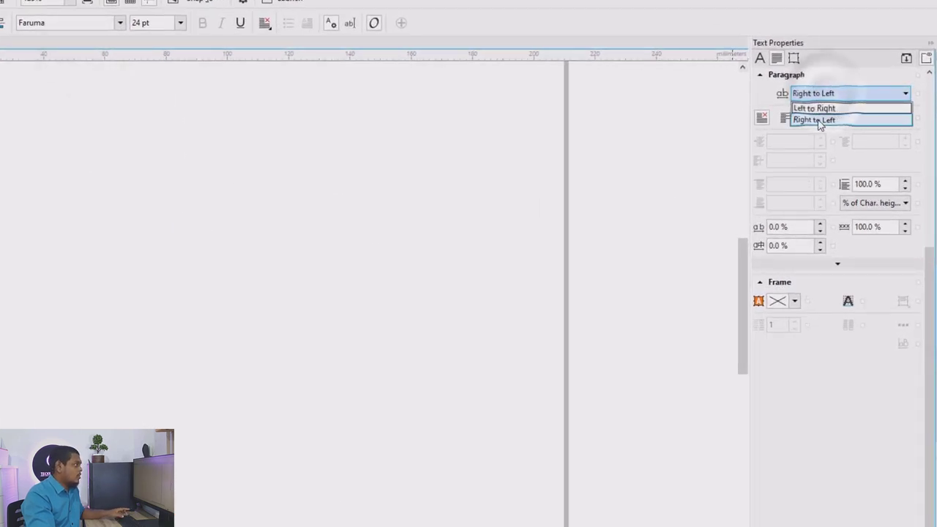
click(815, 120)
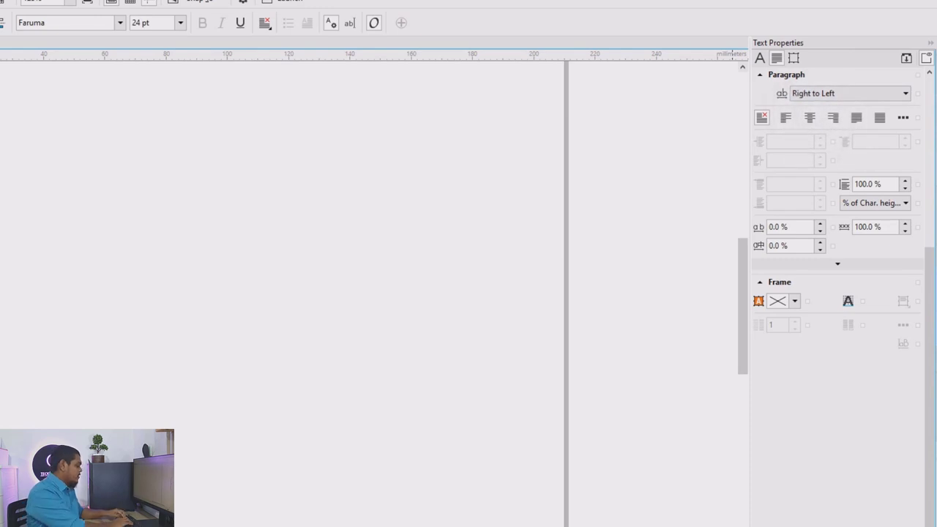
text(ރ)
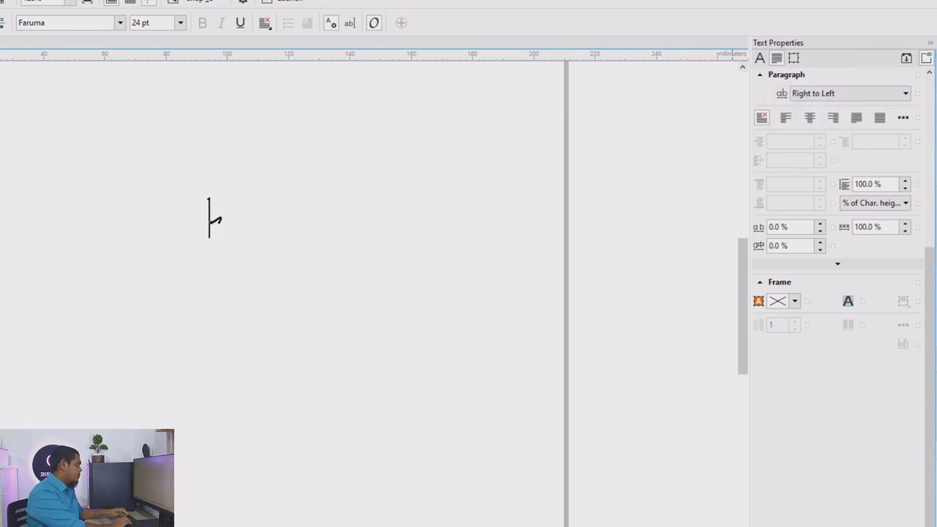
text(އ)
text(މަ)
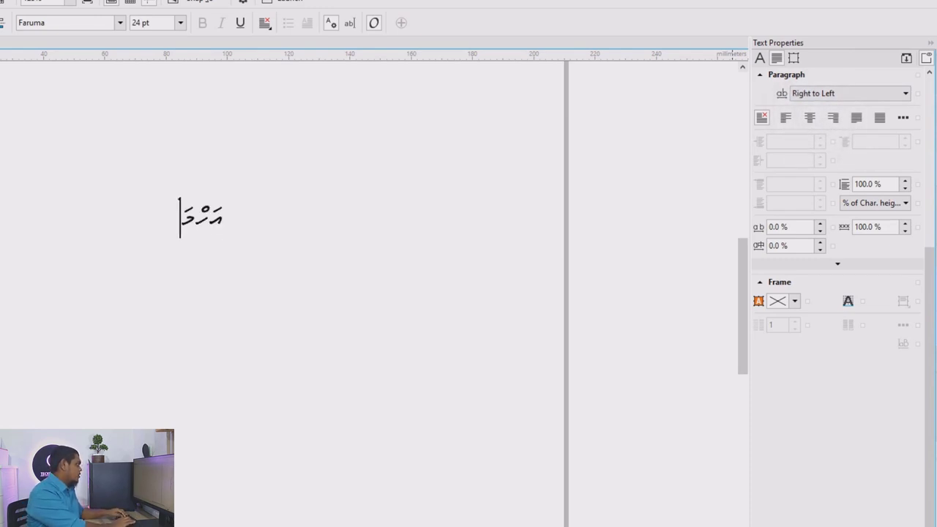
text(ދު ސަވްދ)
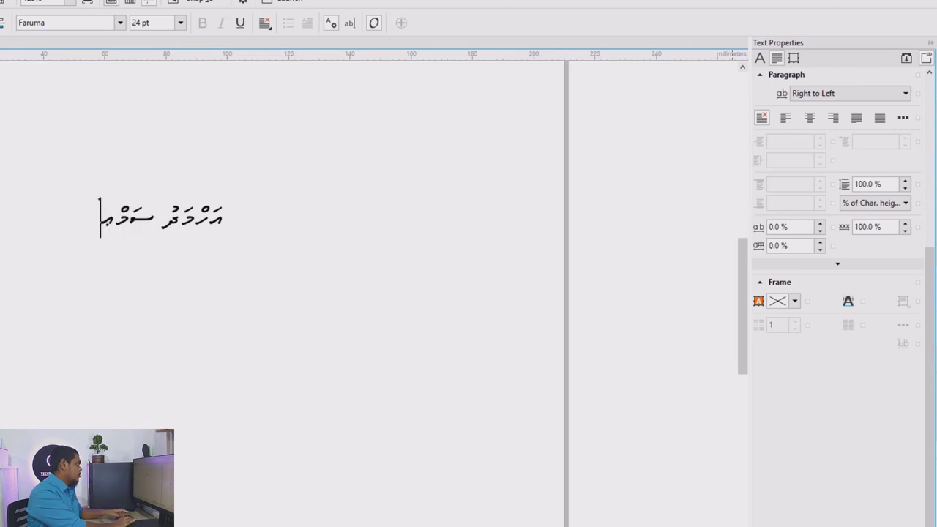
text(ޫން)
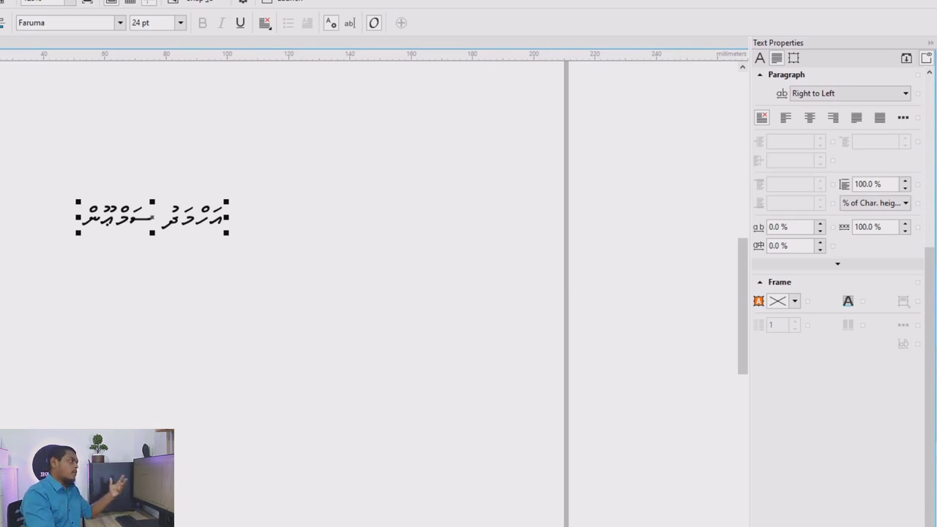
Step: Save the drawing to the Desktop under the file name dhivehi.cdr, replacing the default name
key(ctrl+s)
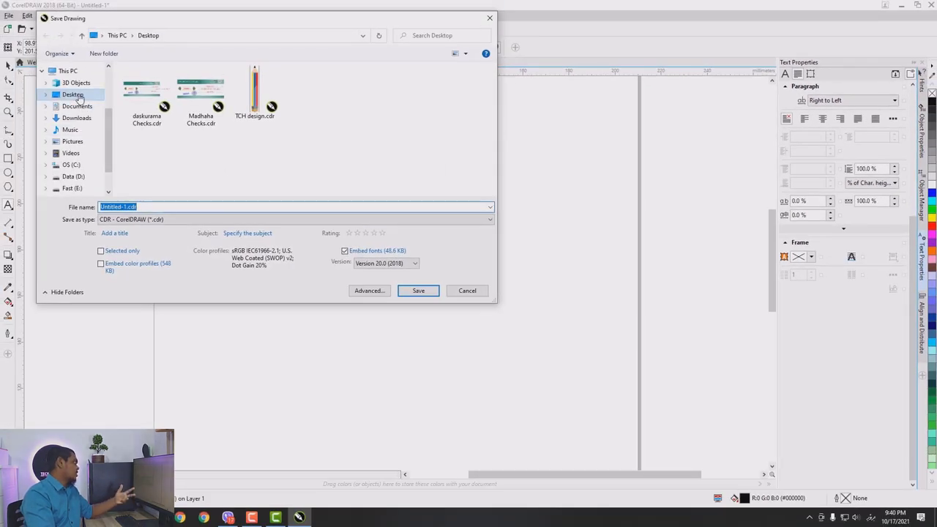
click(74, 95)
click(120, 208)
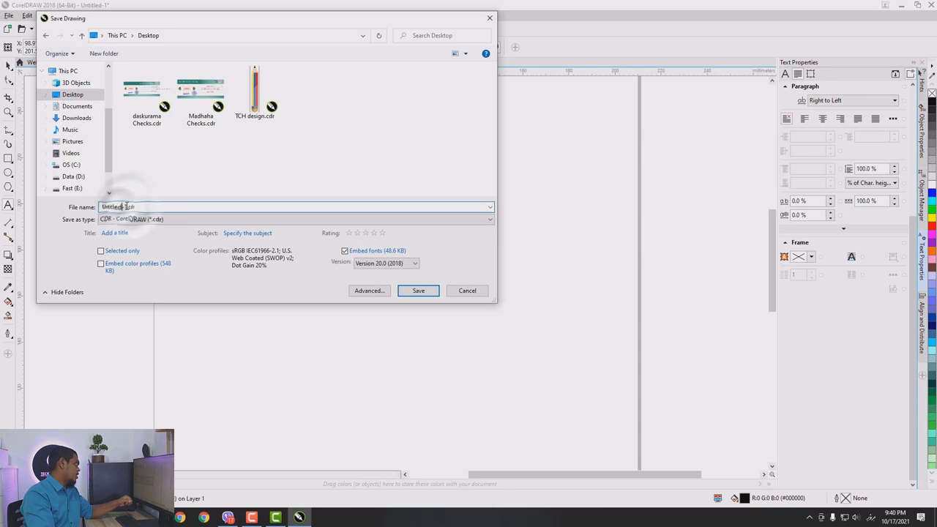
double_click(118, 207)
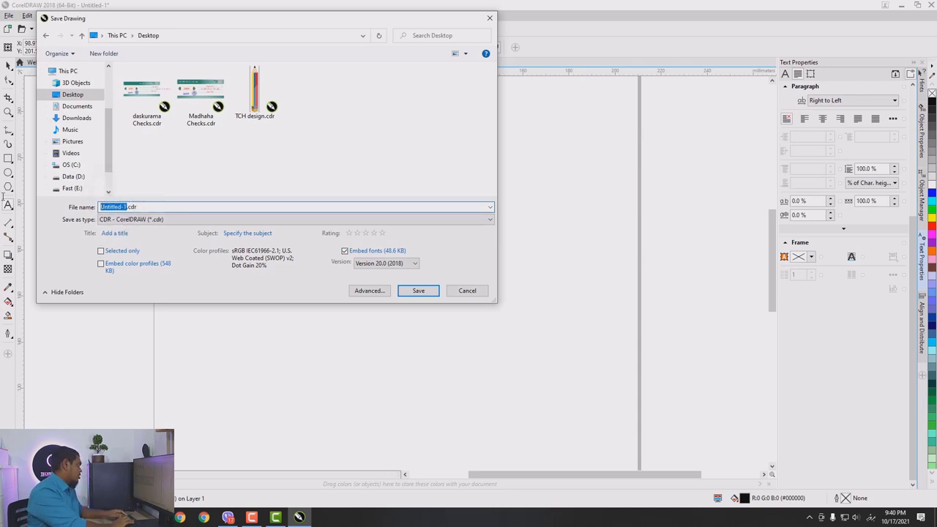
key(BackSpace)
key(super+space)
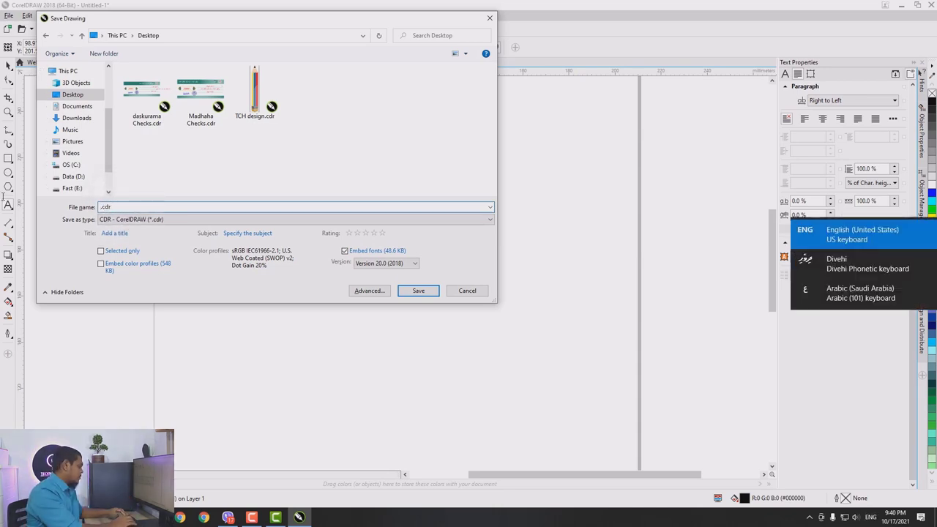
text(ehi)
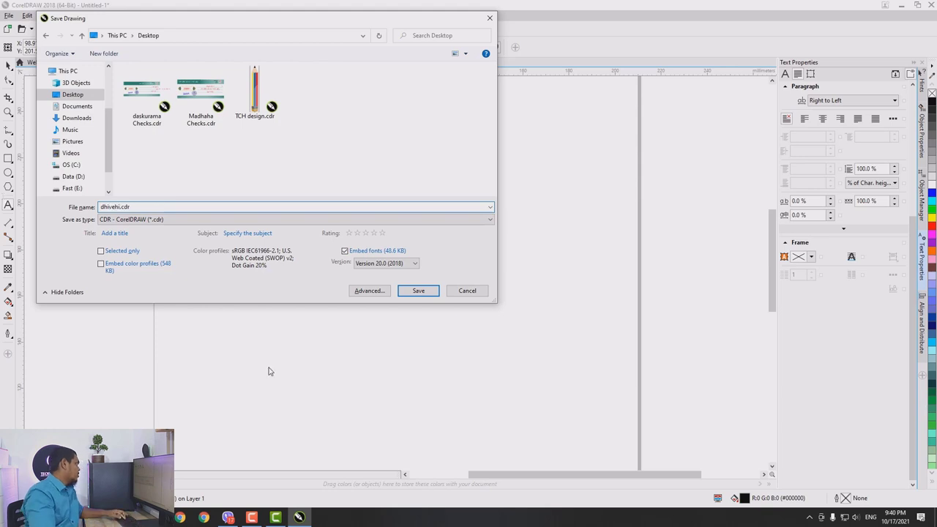
click(410, 292)
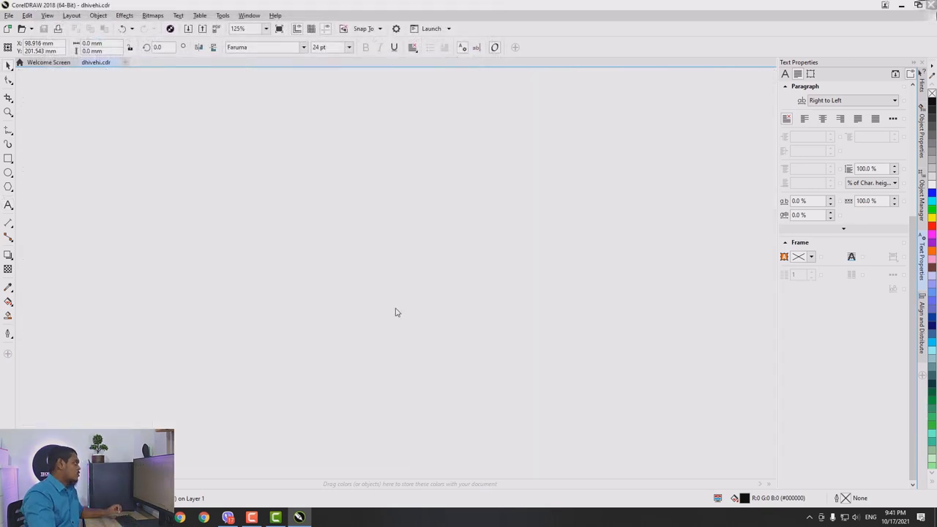
key(alt+F4)
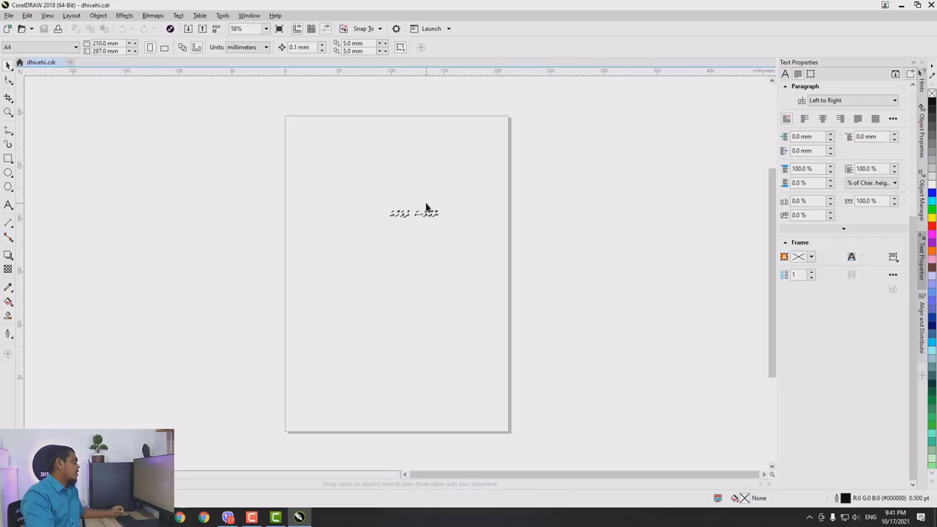
scroll(427, 208, up, 5)
scroll(472, 235, down, 3)
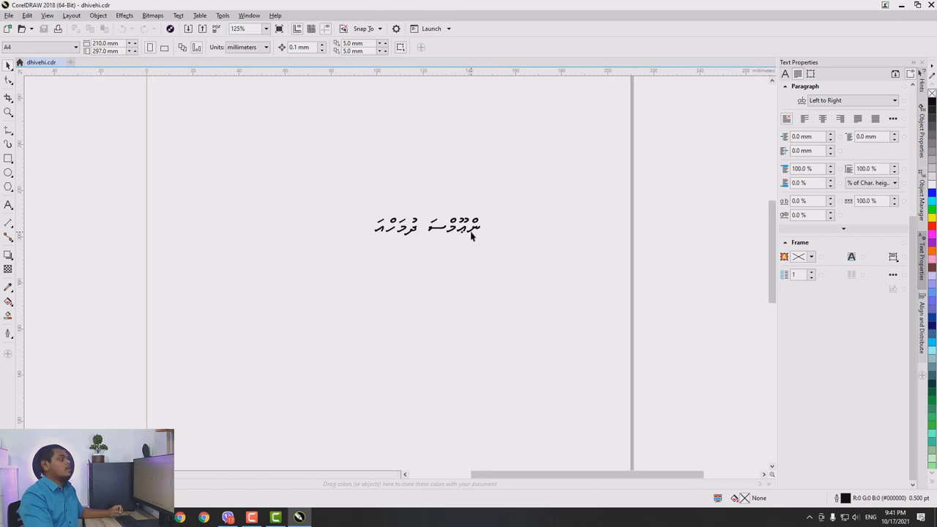
scroll(450, 228, up, 2)
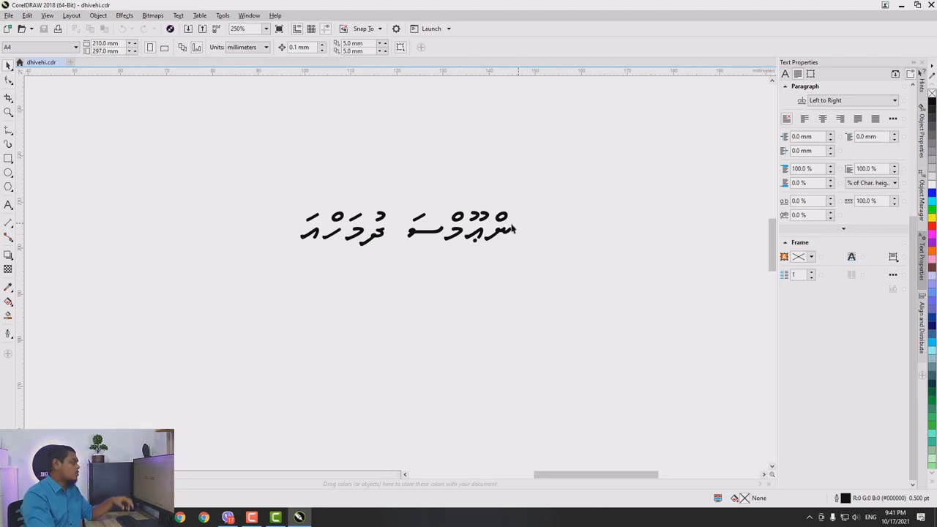
click(460, 236)
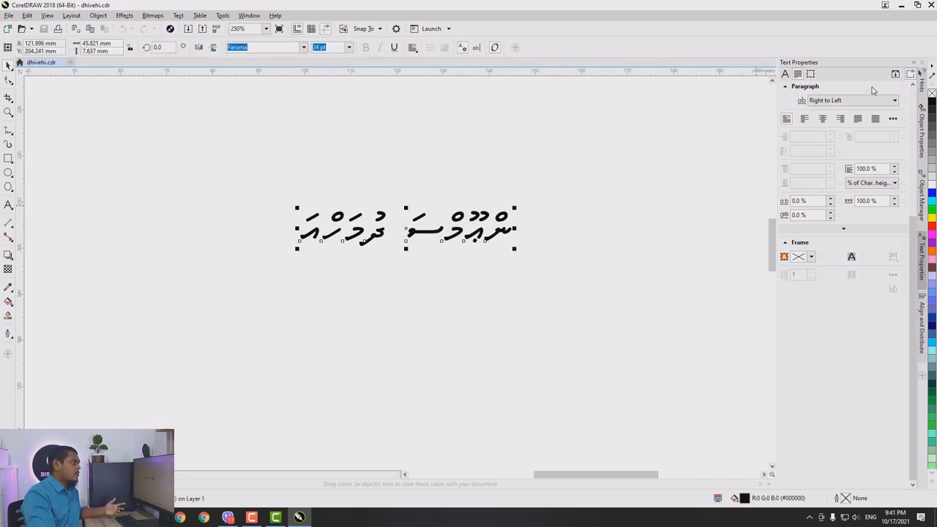
click(894, 100)
click(842, 111)
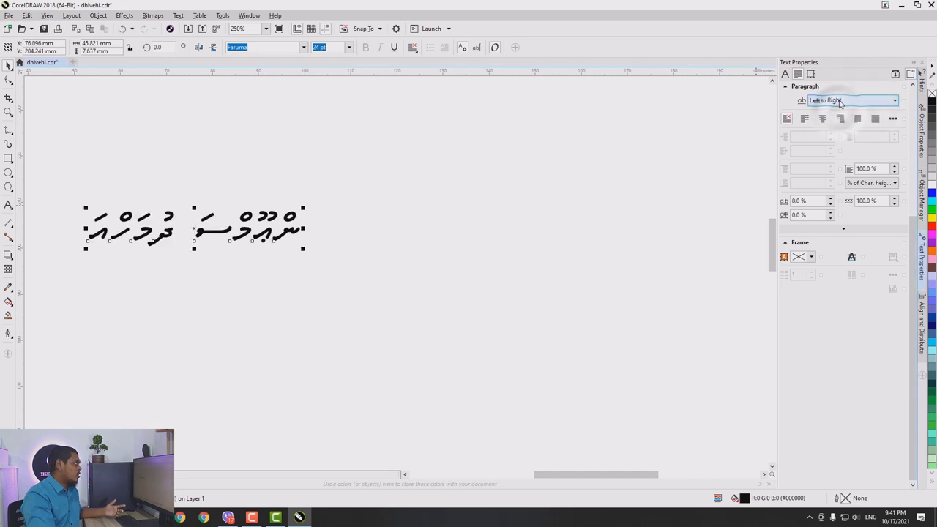
click(841, 100)
click(832, 120)
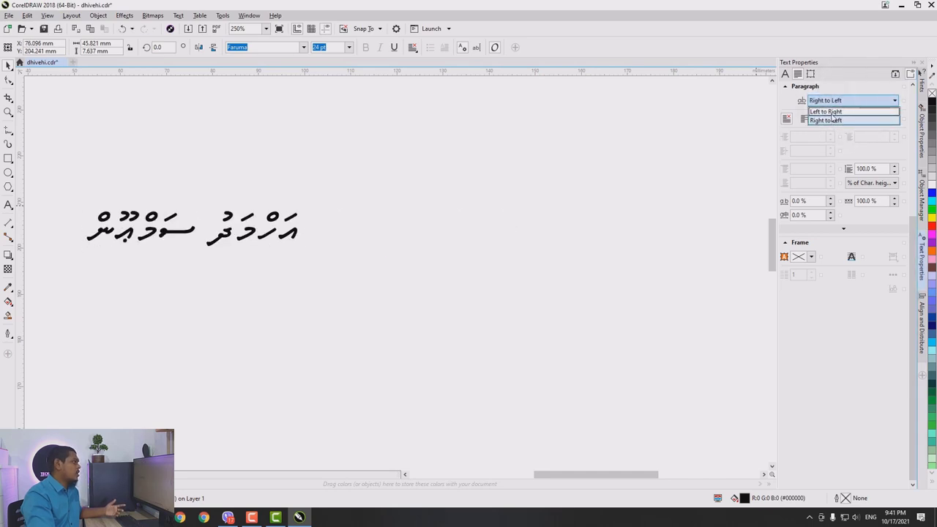
click(832, 120)
click(450, 257)
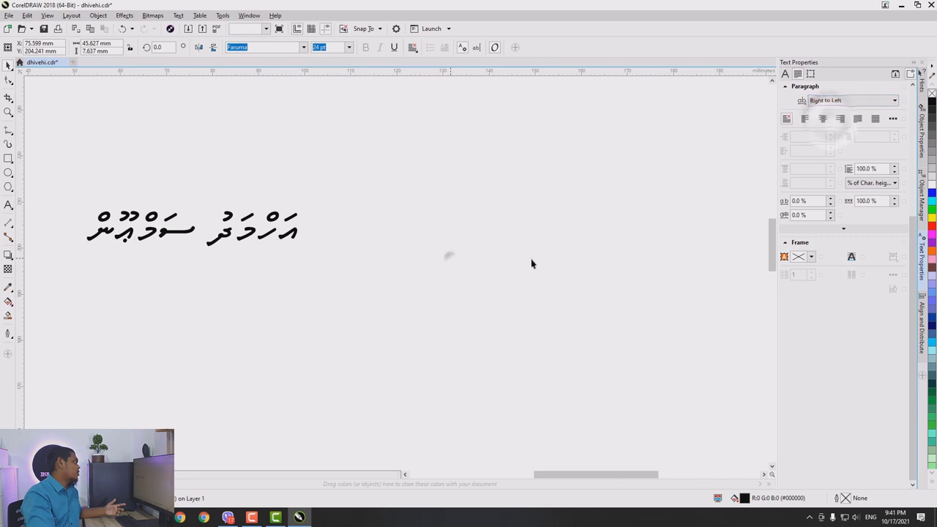
scroll(532, 264, down, 2)
scroll(376, 249, up, 4)
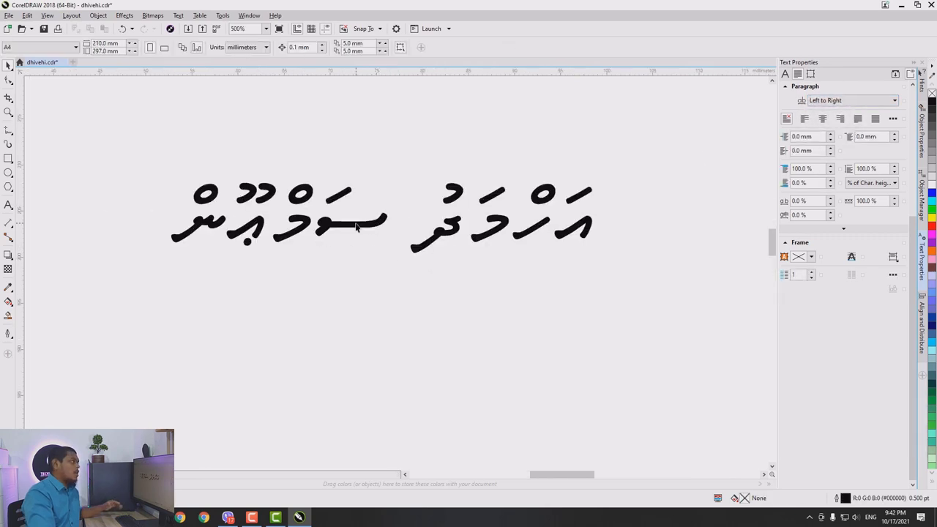
scroll(517, 241, down, 1)
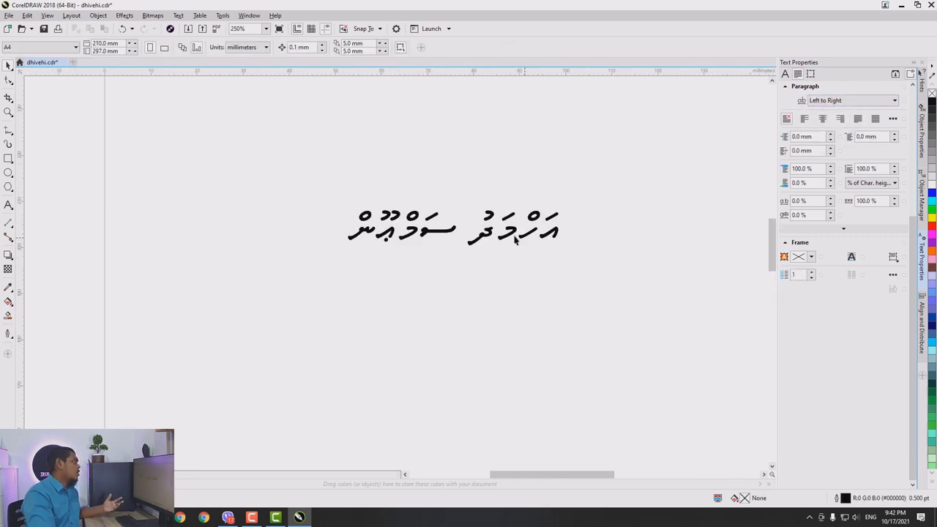
scroll(435, 223, up, 1)
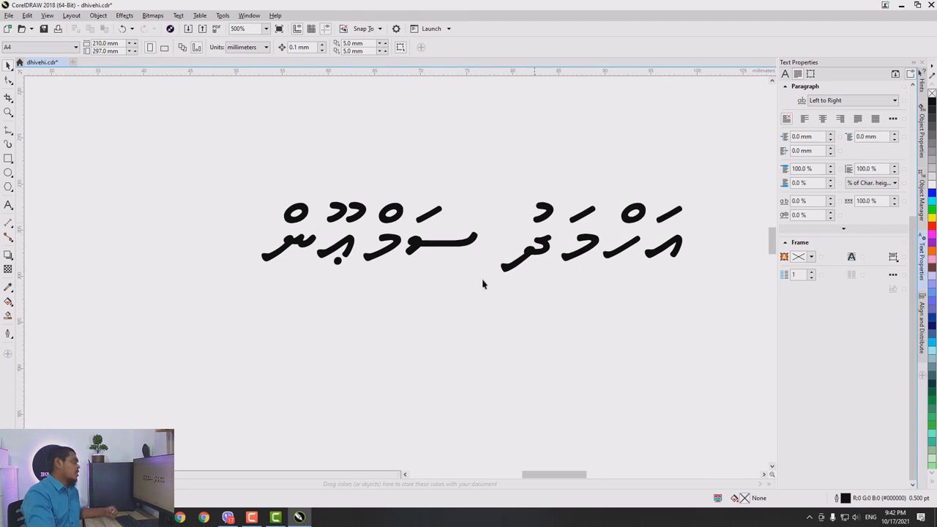
scroll(468, 283, down, 1)
scroll(516, 268, down, 1)
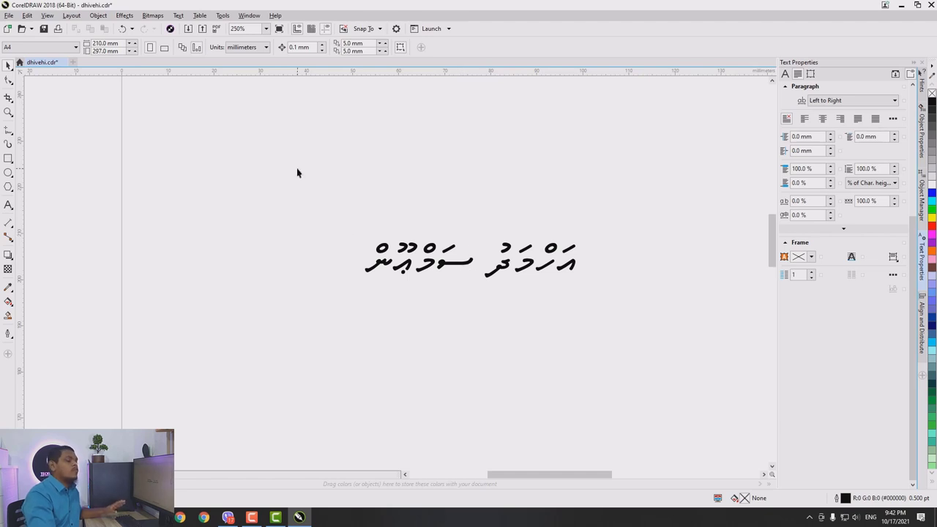
click(834, 101)
click(707, 164)
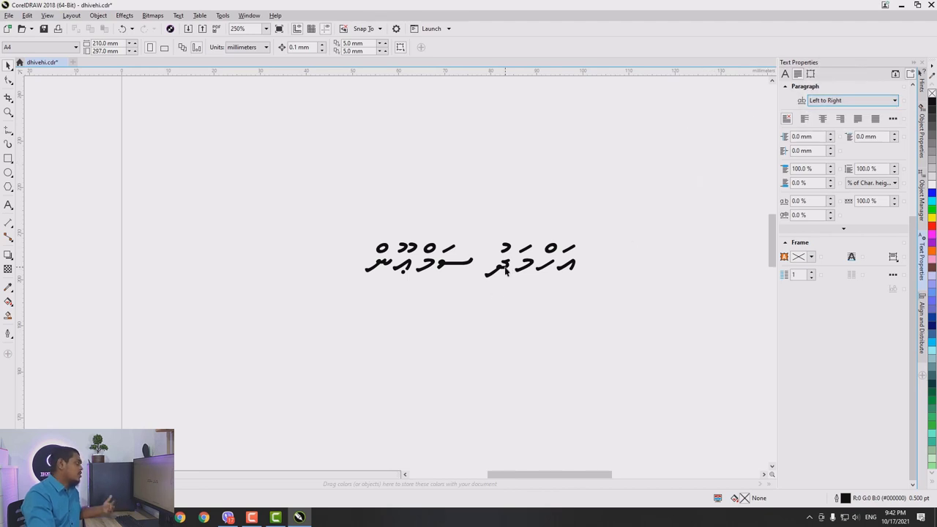
click(505, 271)
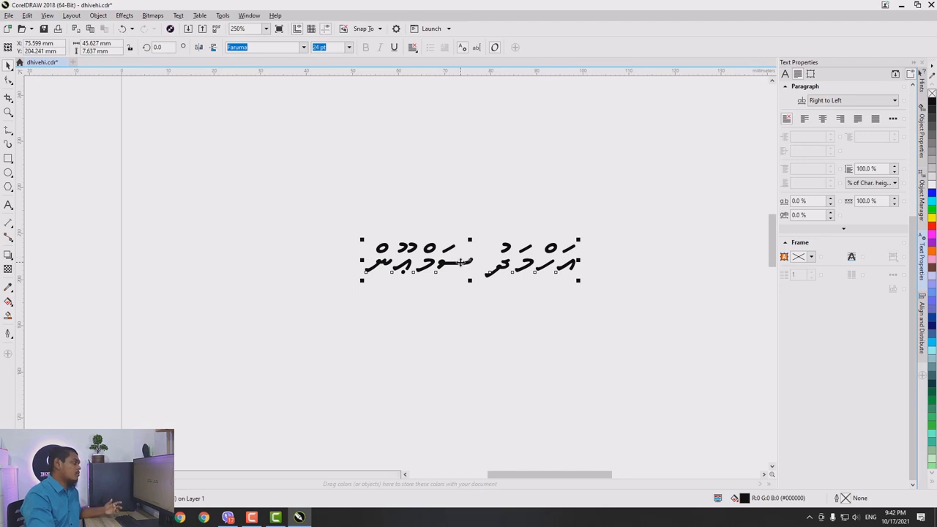
Step: Convert the two-word Thaana text line in Faruma 24 pt to curves, then deselect it
right_click(460, 262)
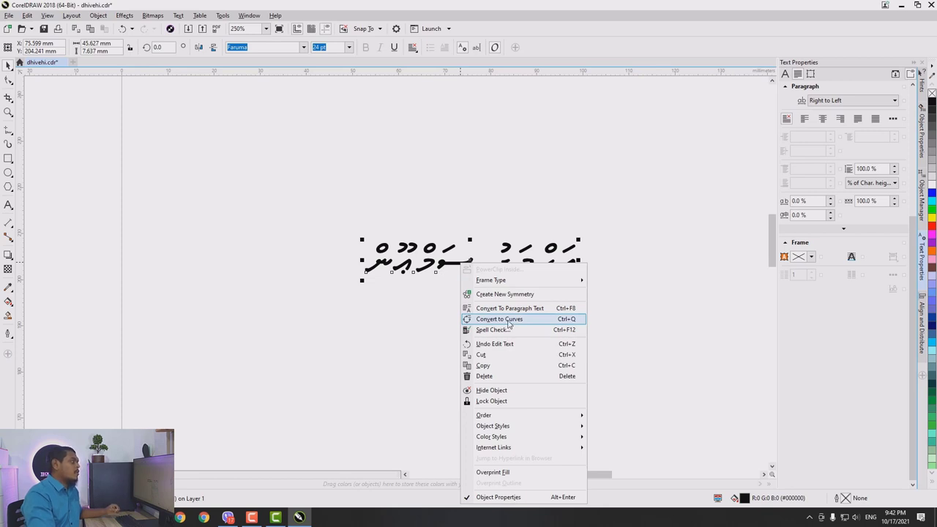
click(500, 319)
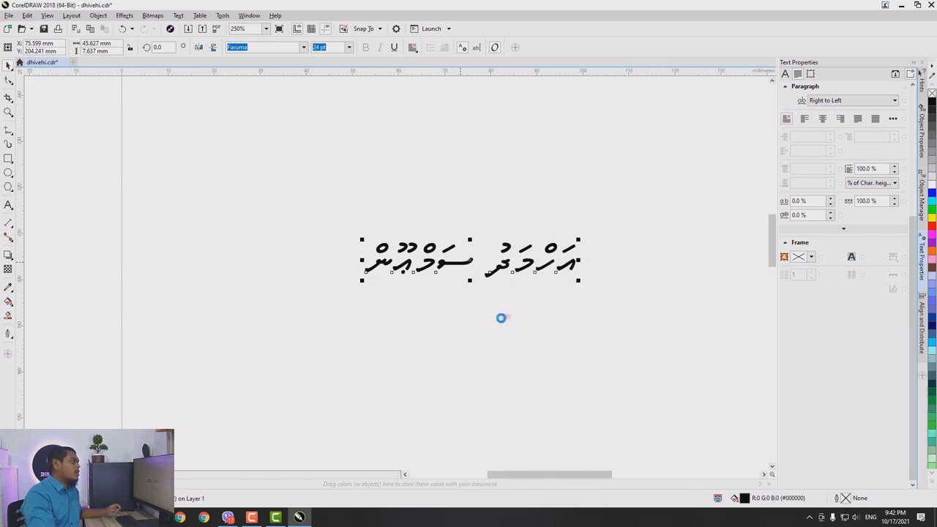
click(505, 264)
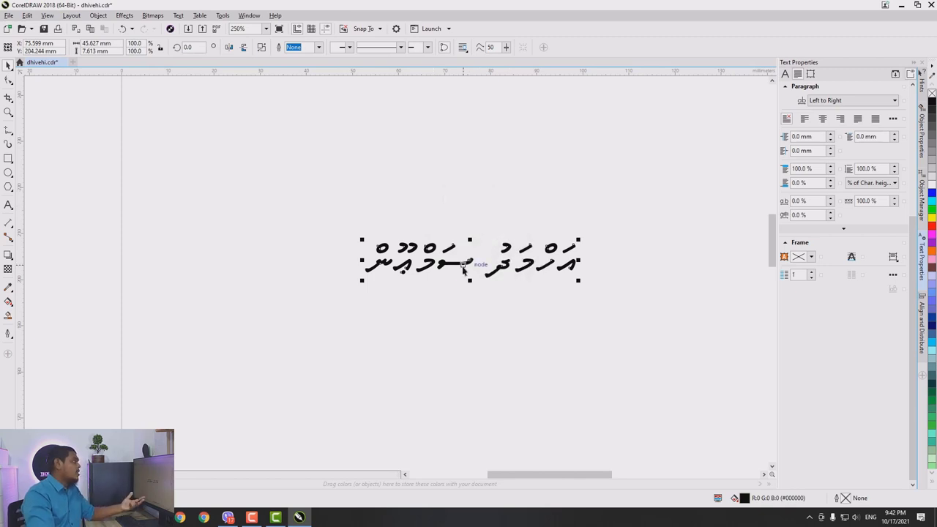
click(475, 217)
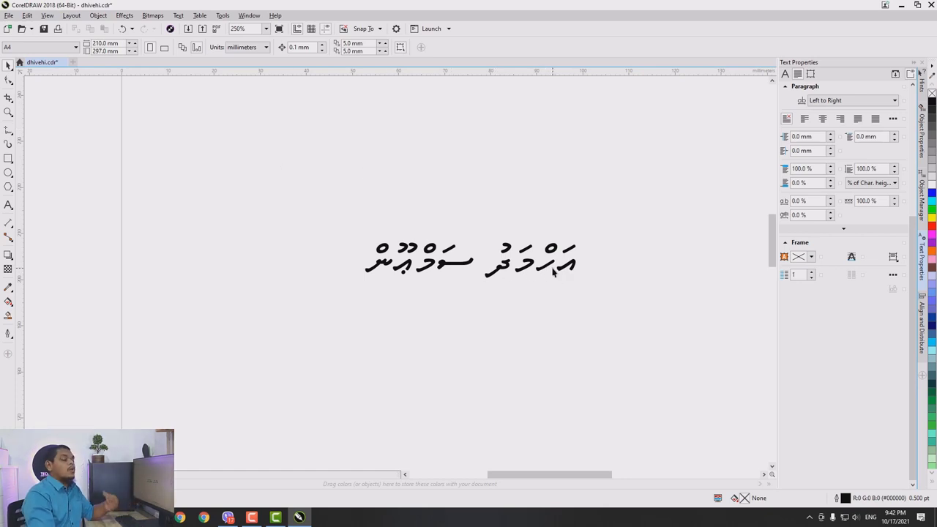
click(515, 277)
key(ctrl+q)
key(F10)
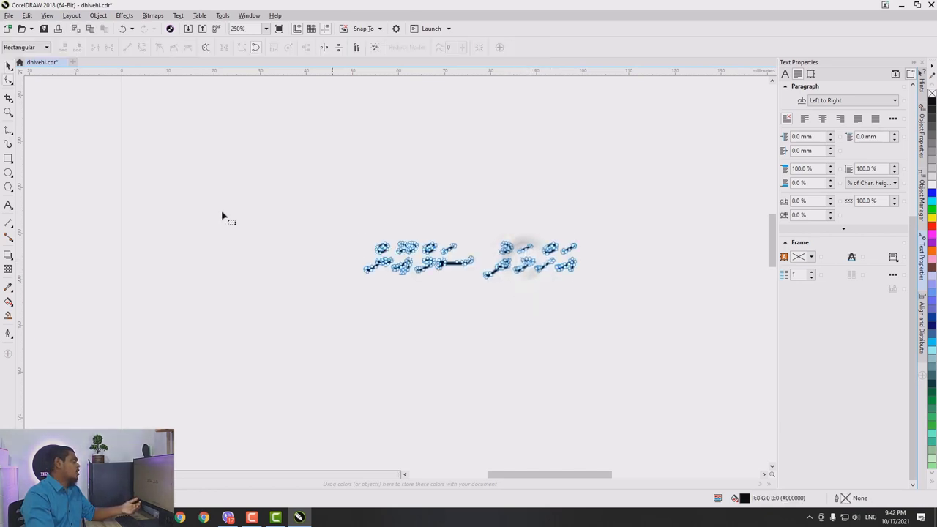
click(8, 64)
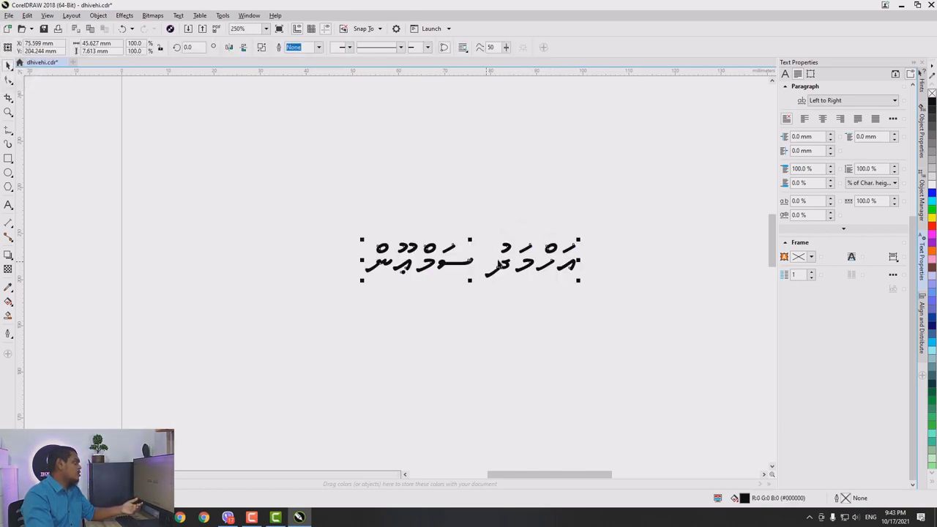